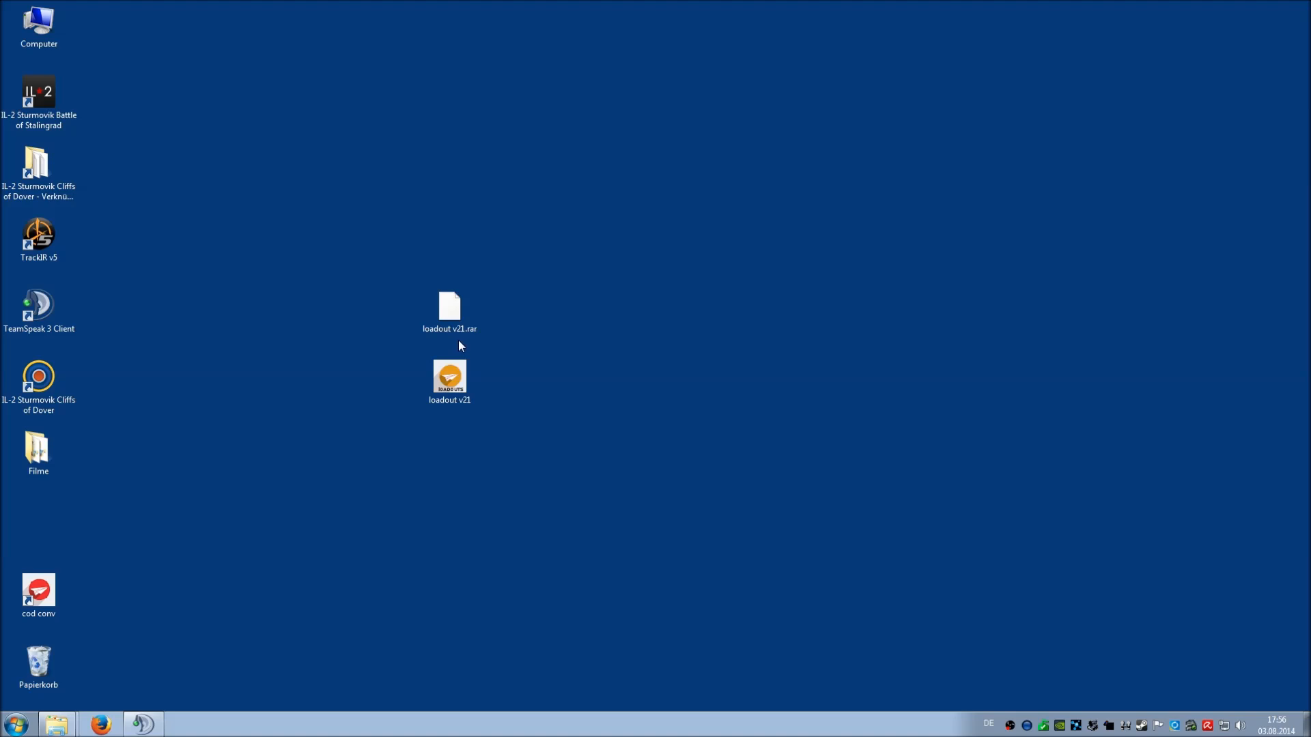
pyautogui.click(440, 308)
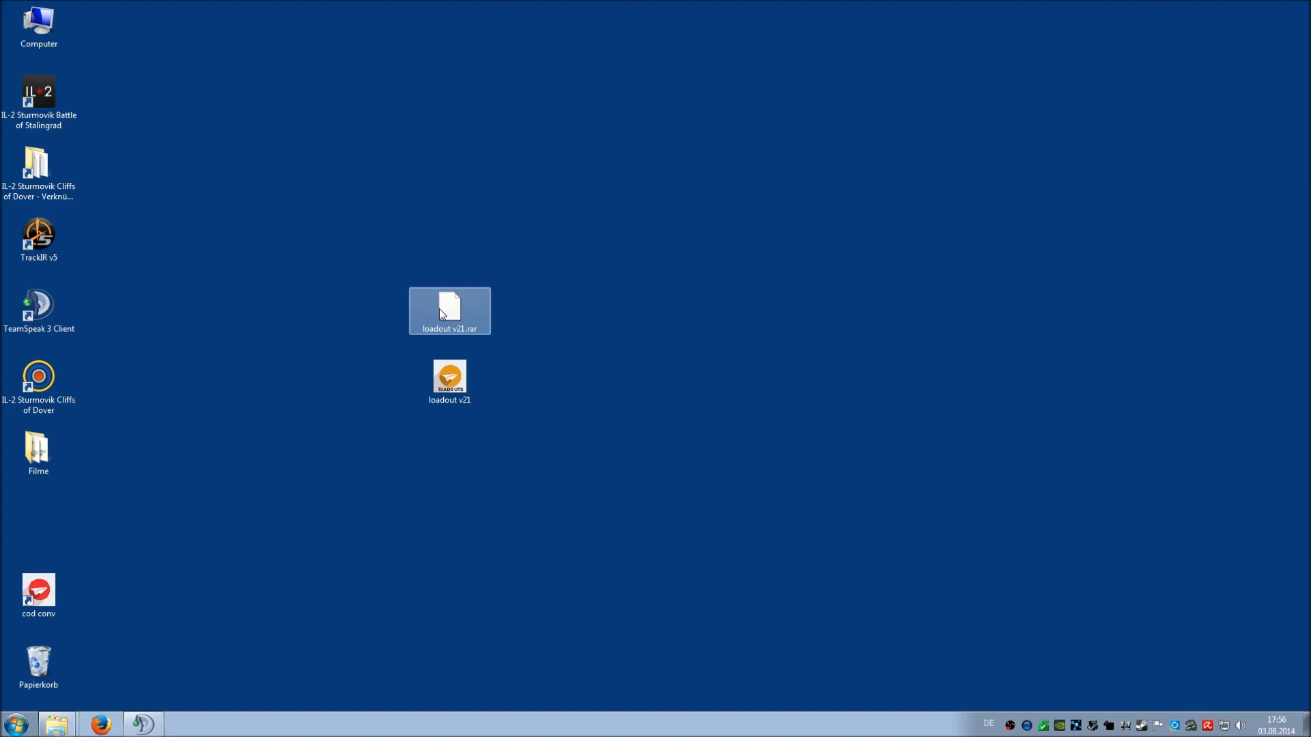
pyautogui.rightClick(446, 313)
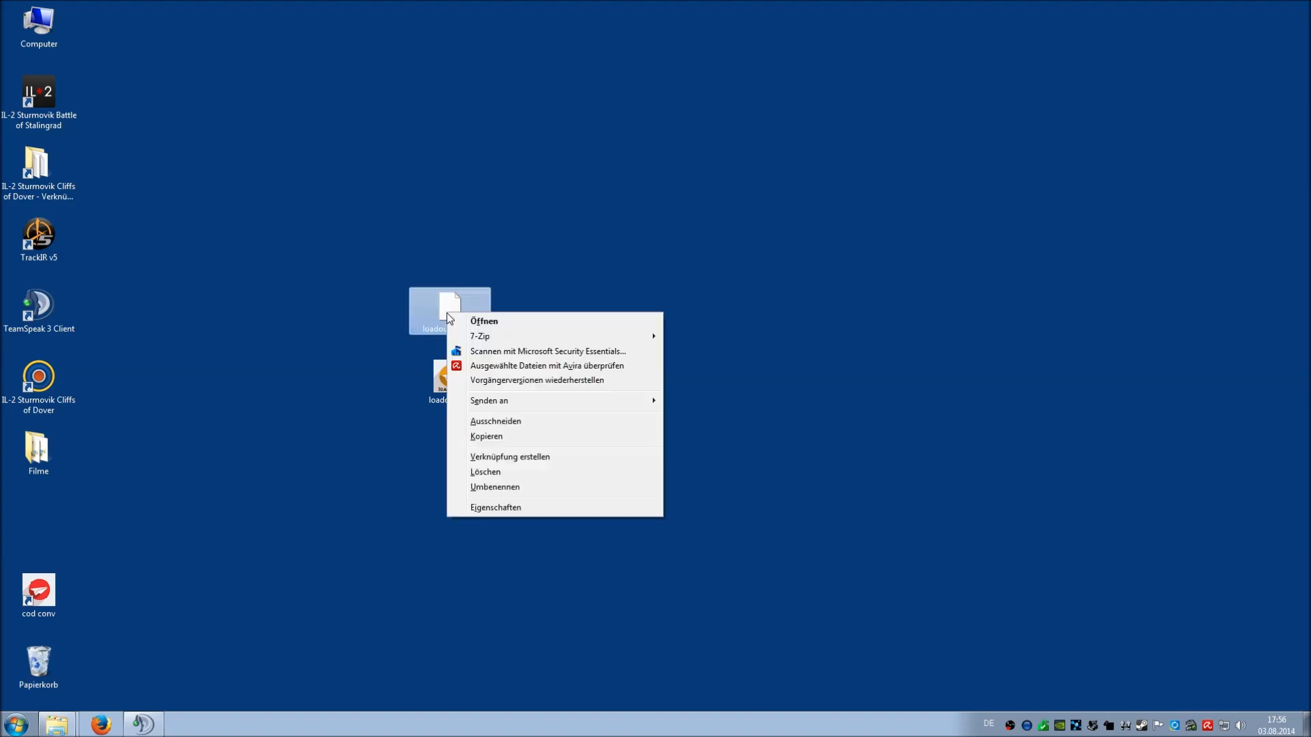
pyautogui.moveTo(550, 344)
pyautogui.moveTo(644, 338)
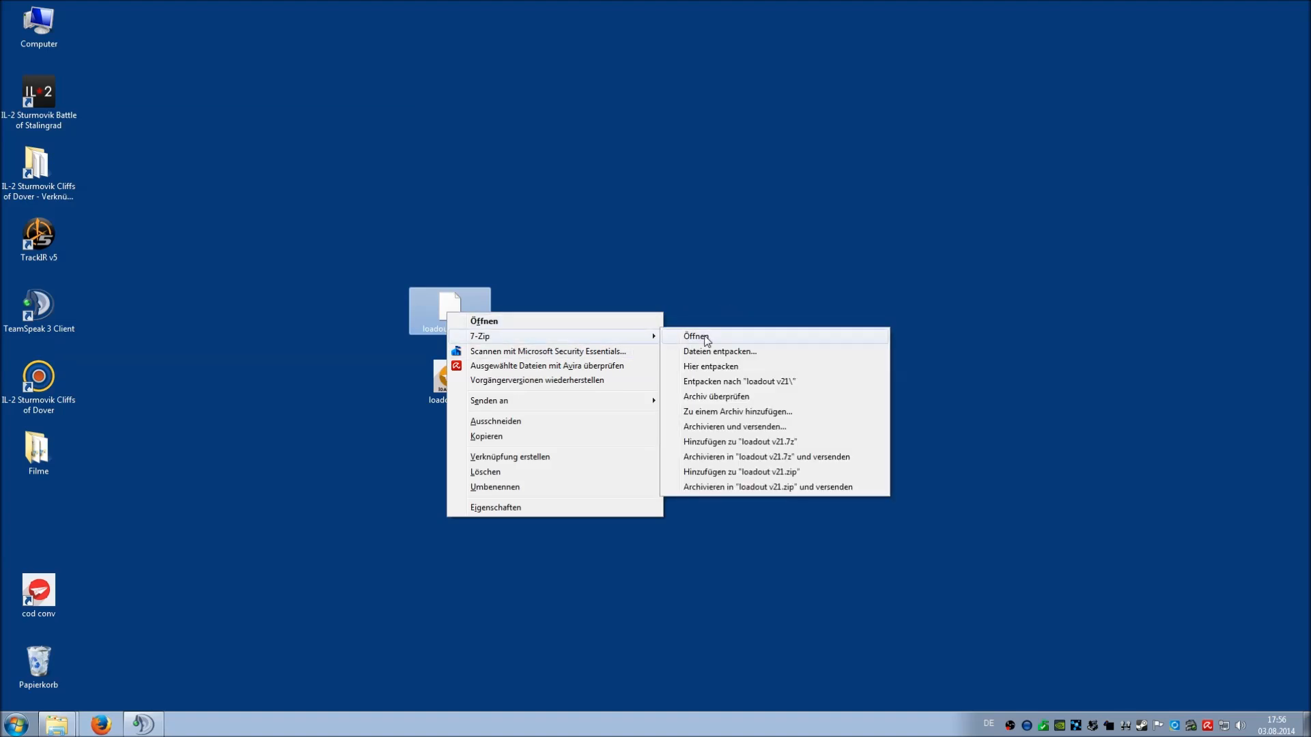
pyautogui.click(731, 297)
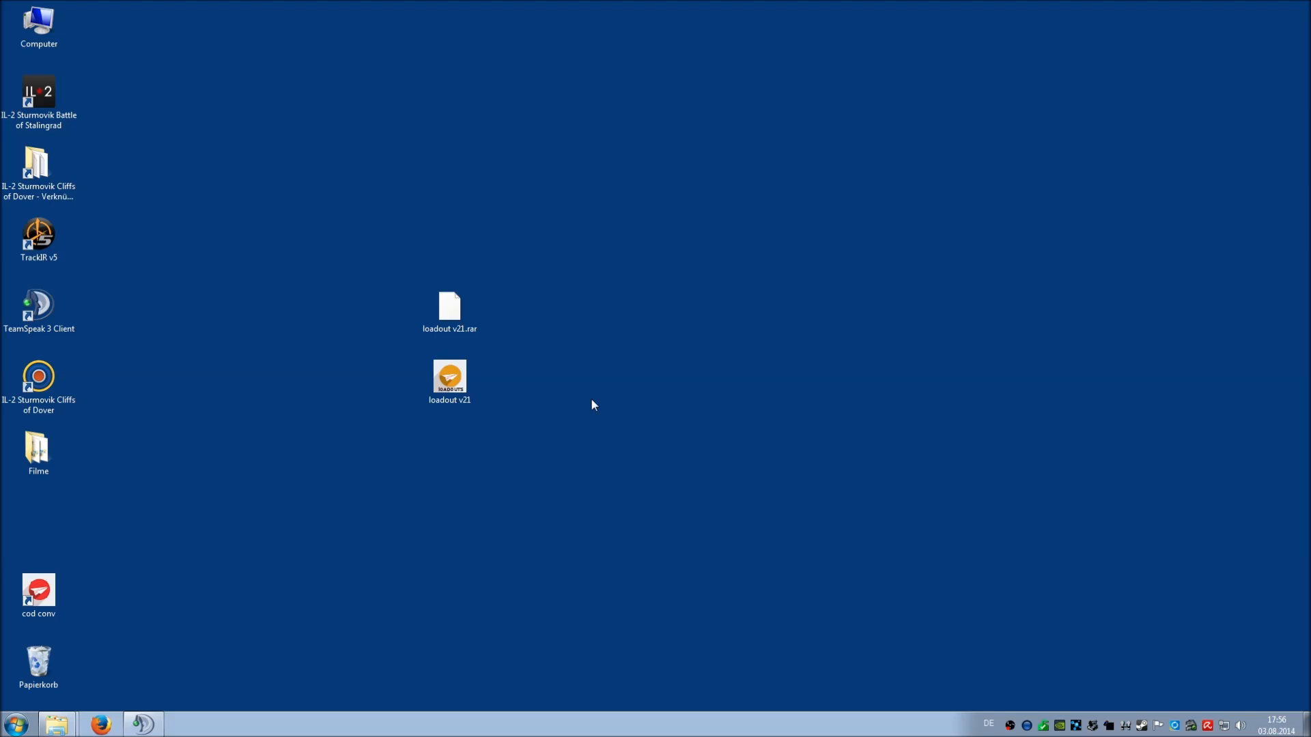
# Step: Launch the loadout v21 app from the desktop and open the belt builder for German planes
pyautogui.click(457, 377)
pyautogui.doubleClick(456, 376)
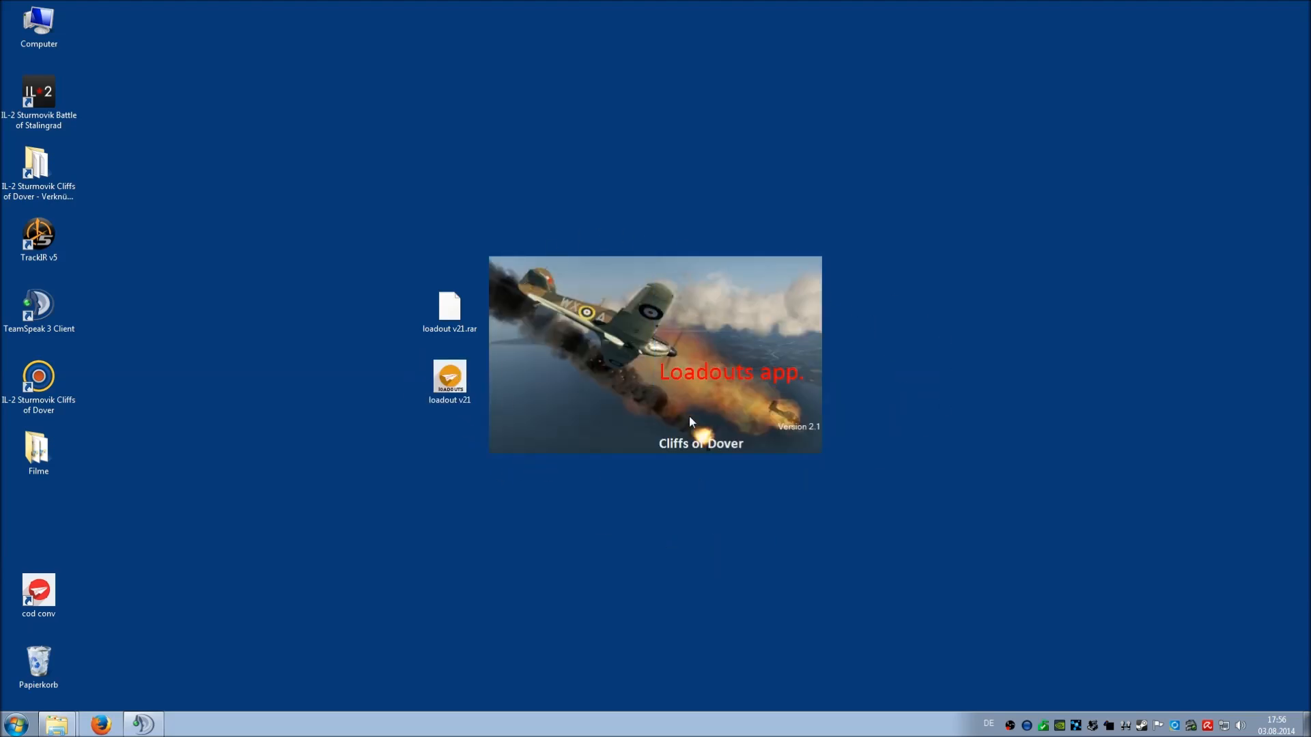
pyautogui.moveTo(367, 95); pyautogui.dragTo(613, 125)
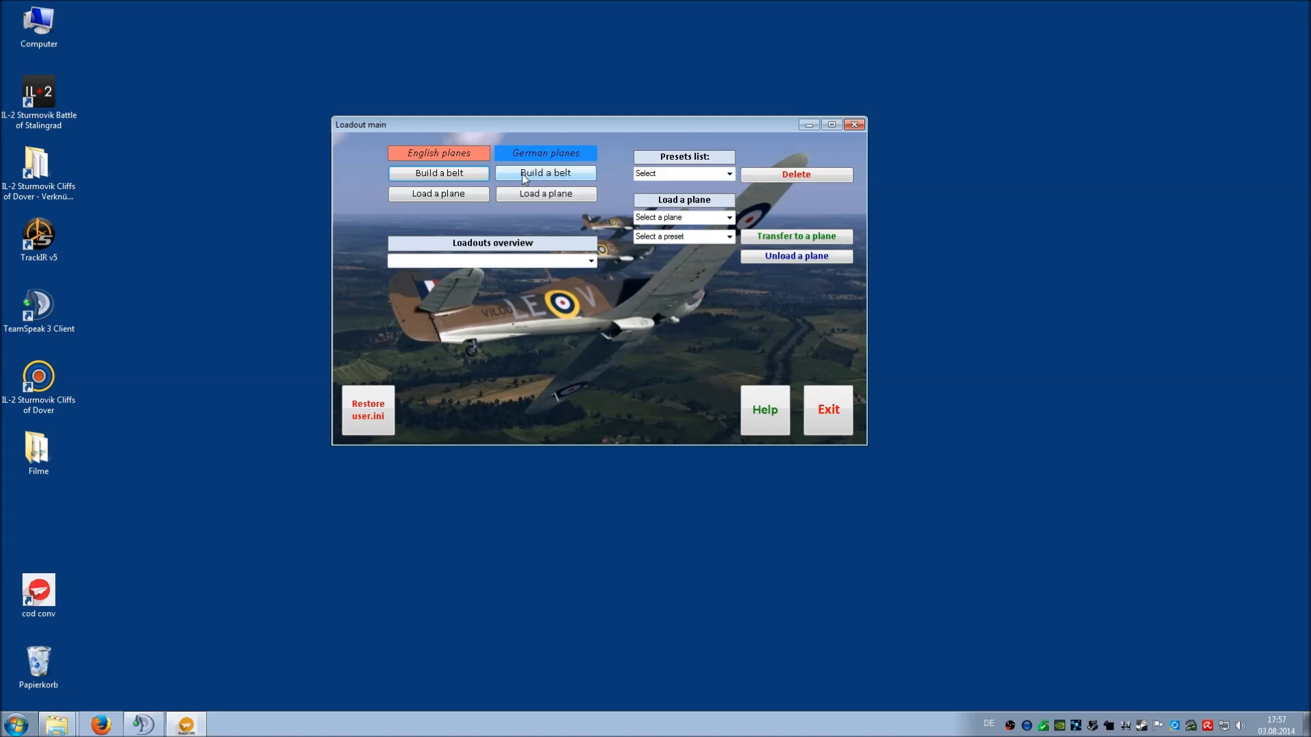
pyautogui.click(547, 177)
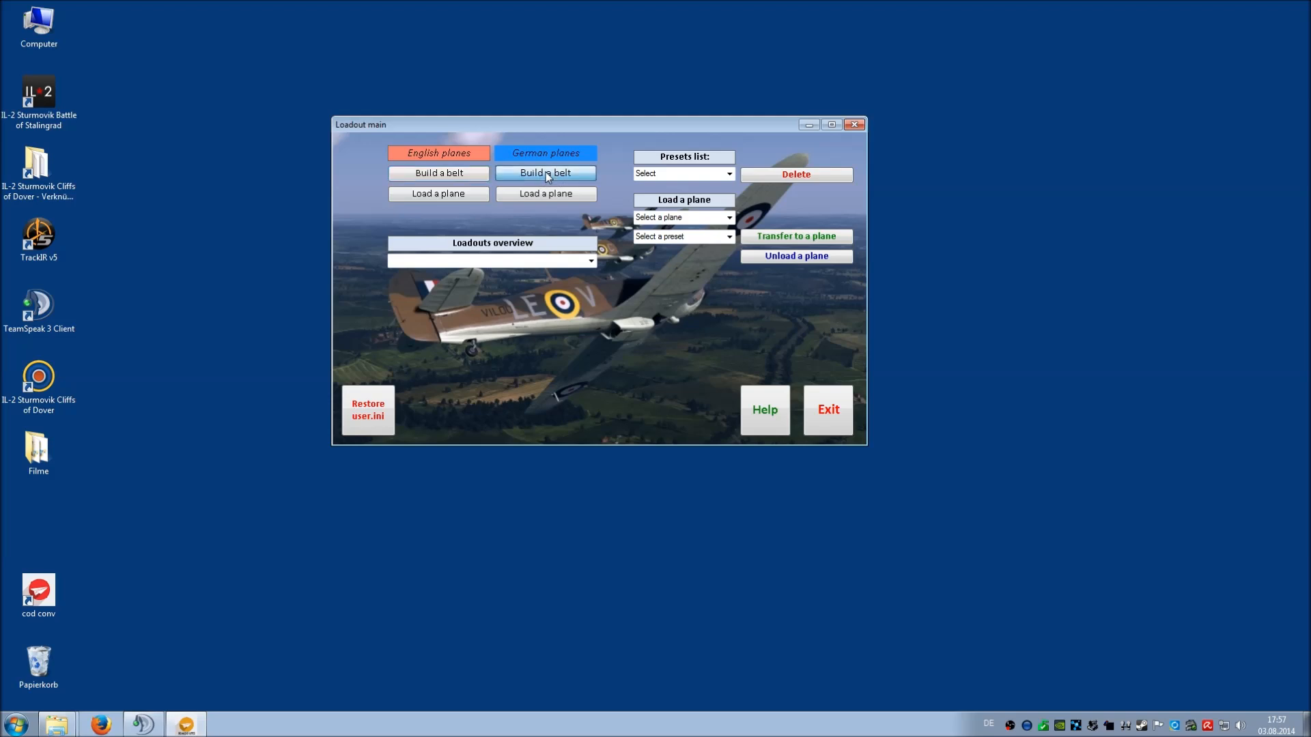
pyautogui.moveTo(396, 112); pyautogui.dragTo(601, 120)
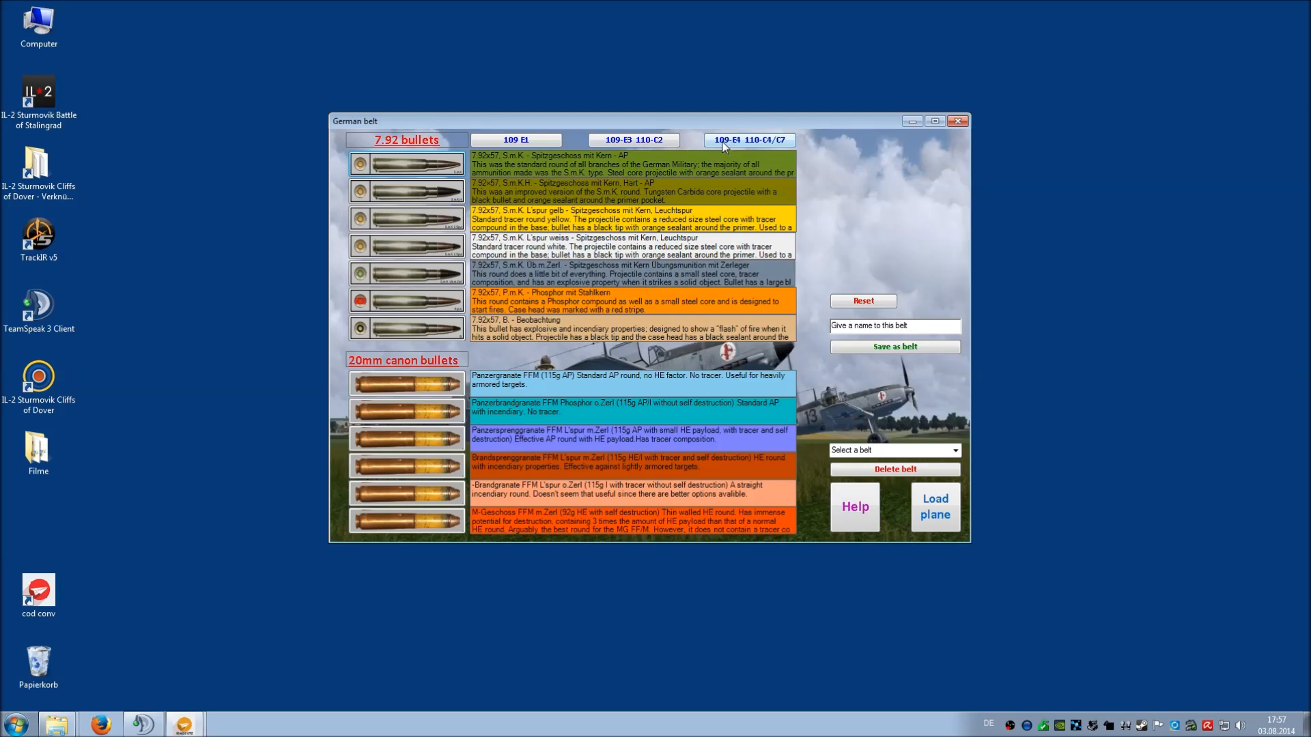
# Step: Compare the rounds available for the 109-E3/110-C2 and 109-E4/110-C4/C7 groups, and select the 109 E1 ammunition set
pyautogui.click(521, 141)
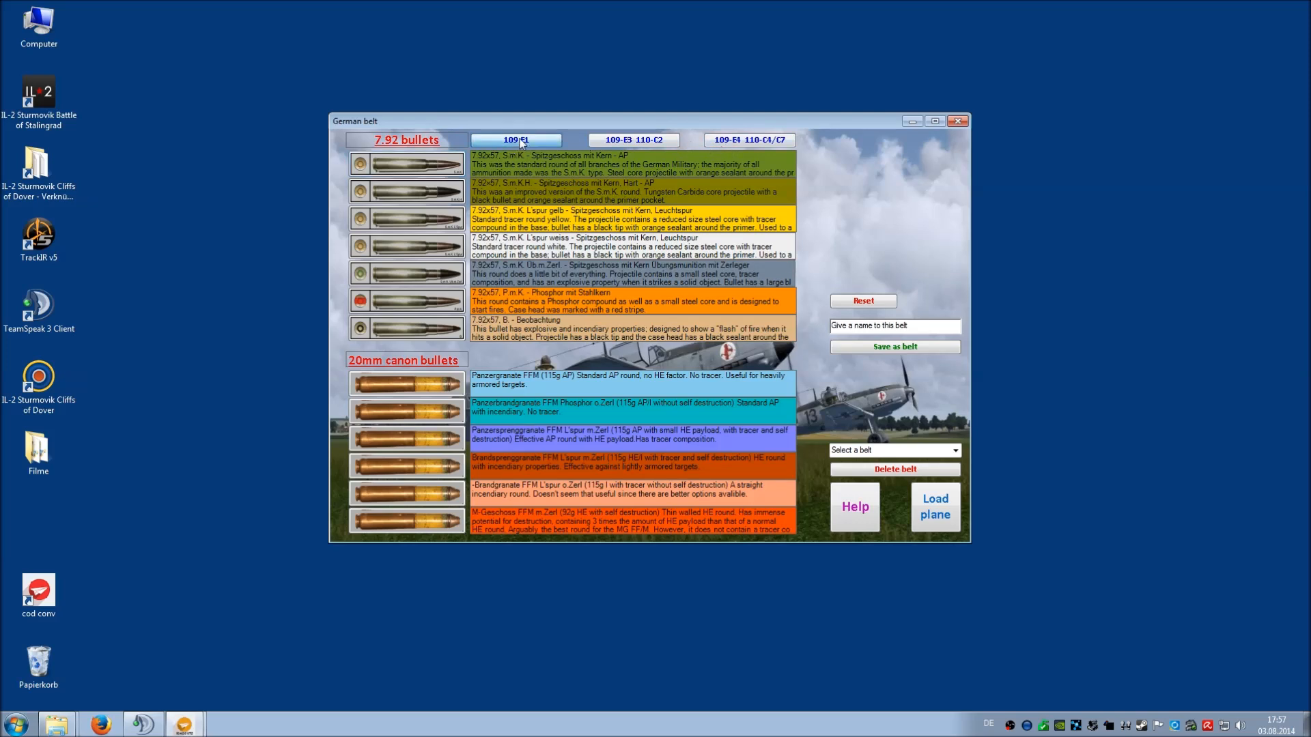
pyautogui.click(618, 142)
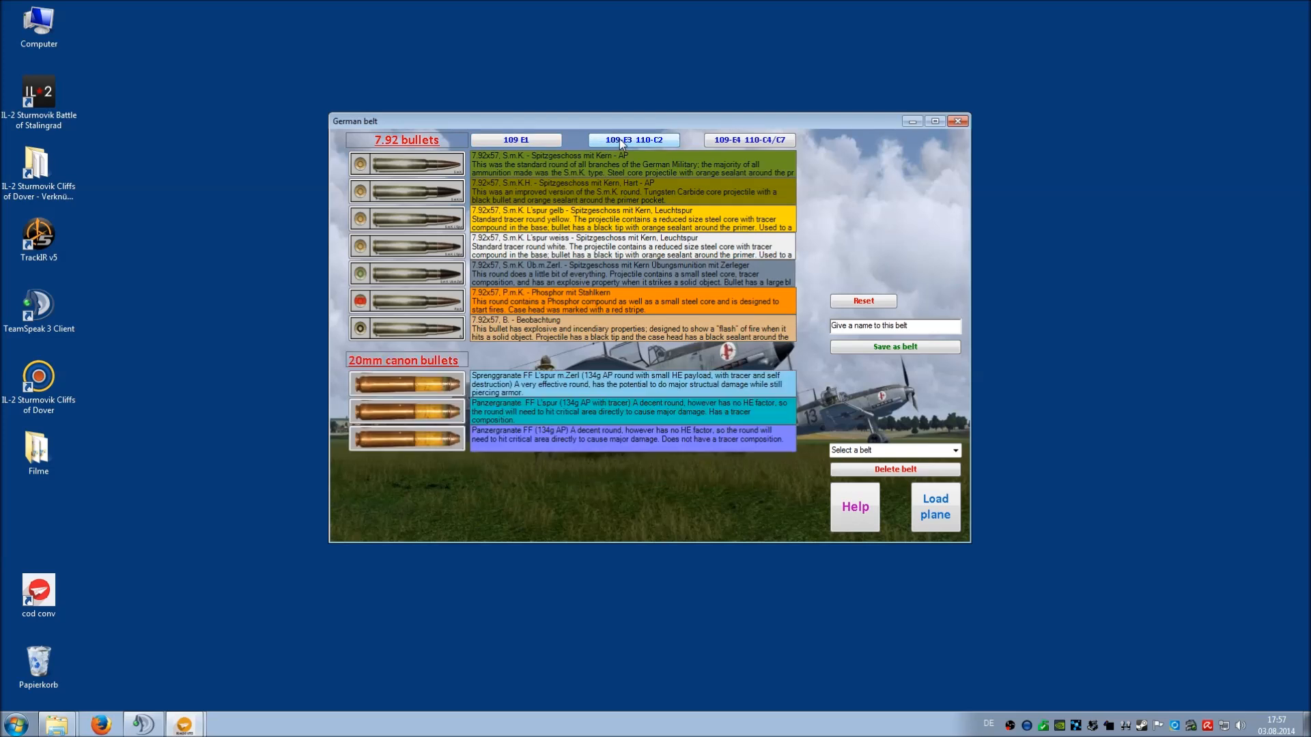
pyautogui.click(745, 142)
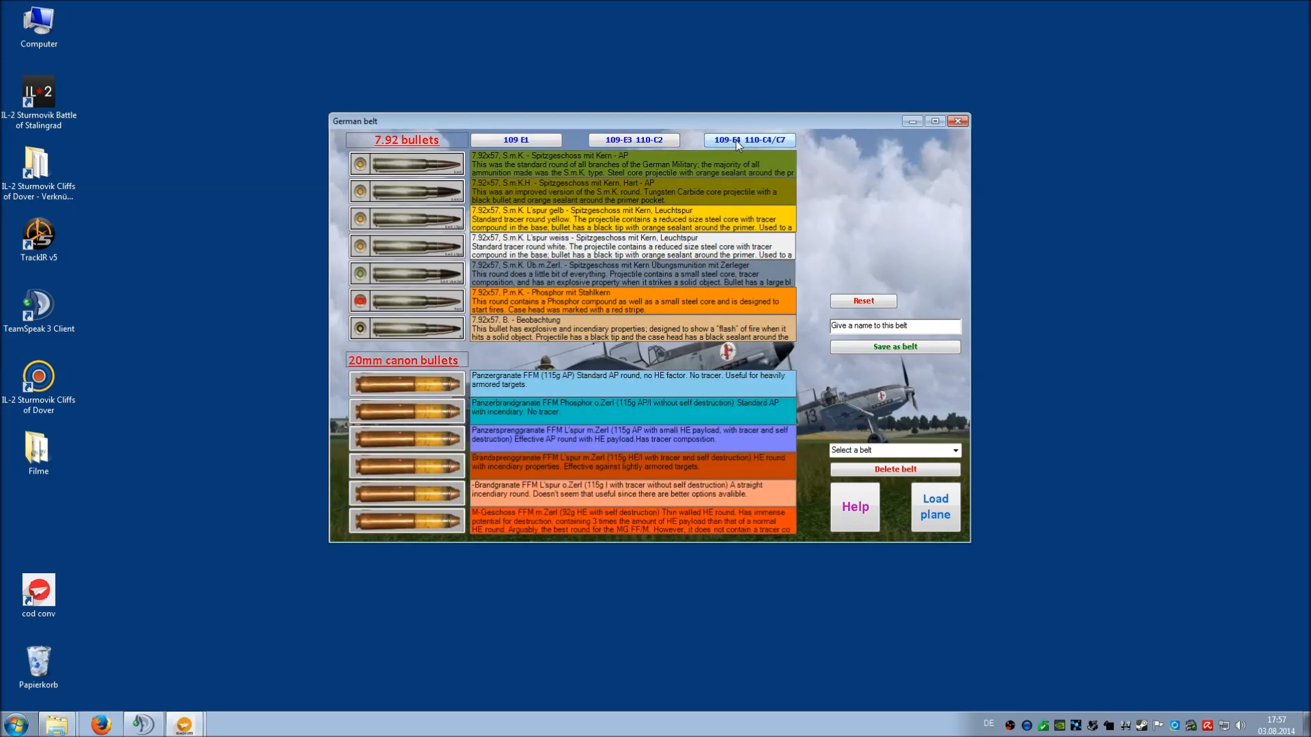
pyautogui.click(707, 143)
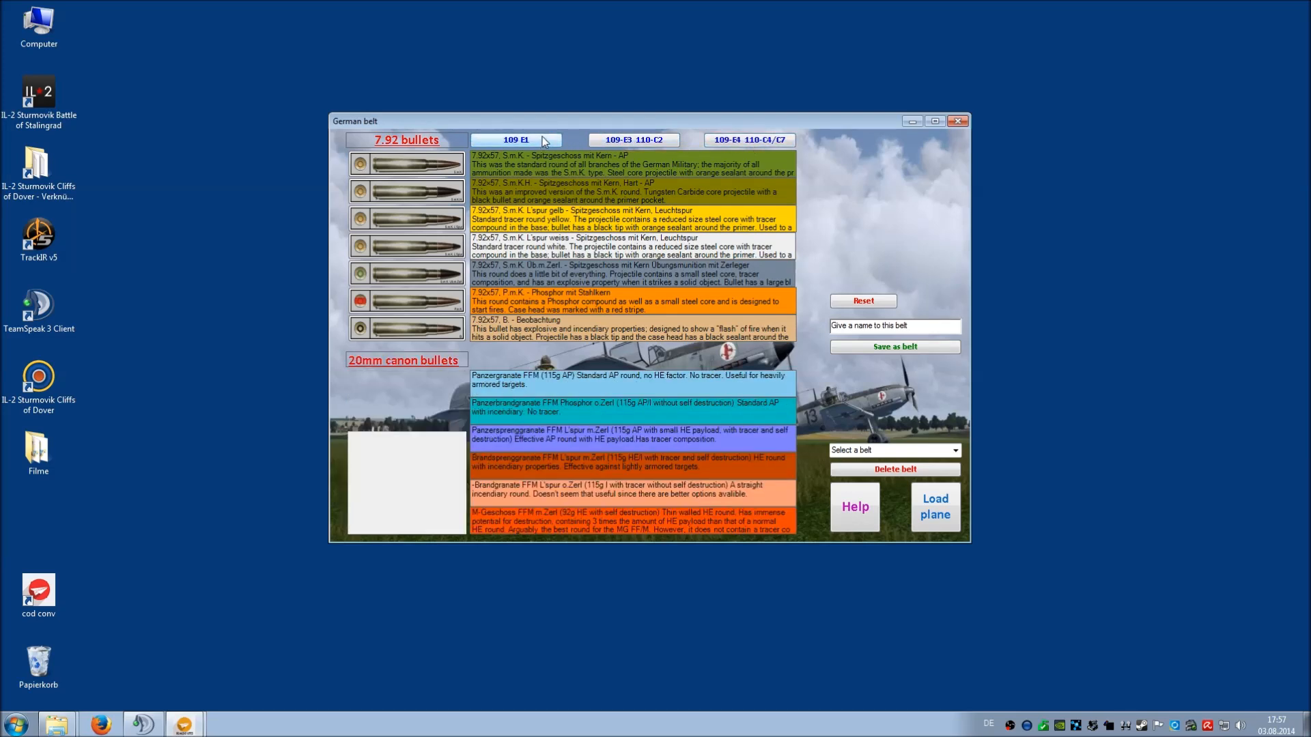
pyautogui.click(746, 143)
pyautogui.click(634, 141)
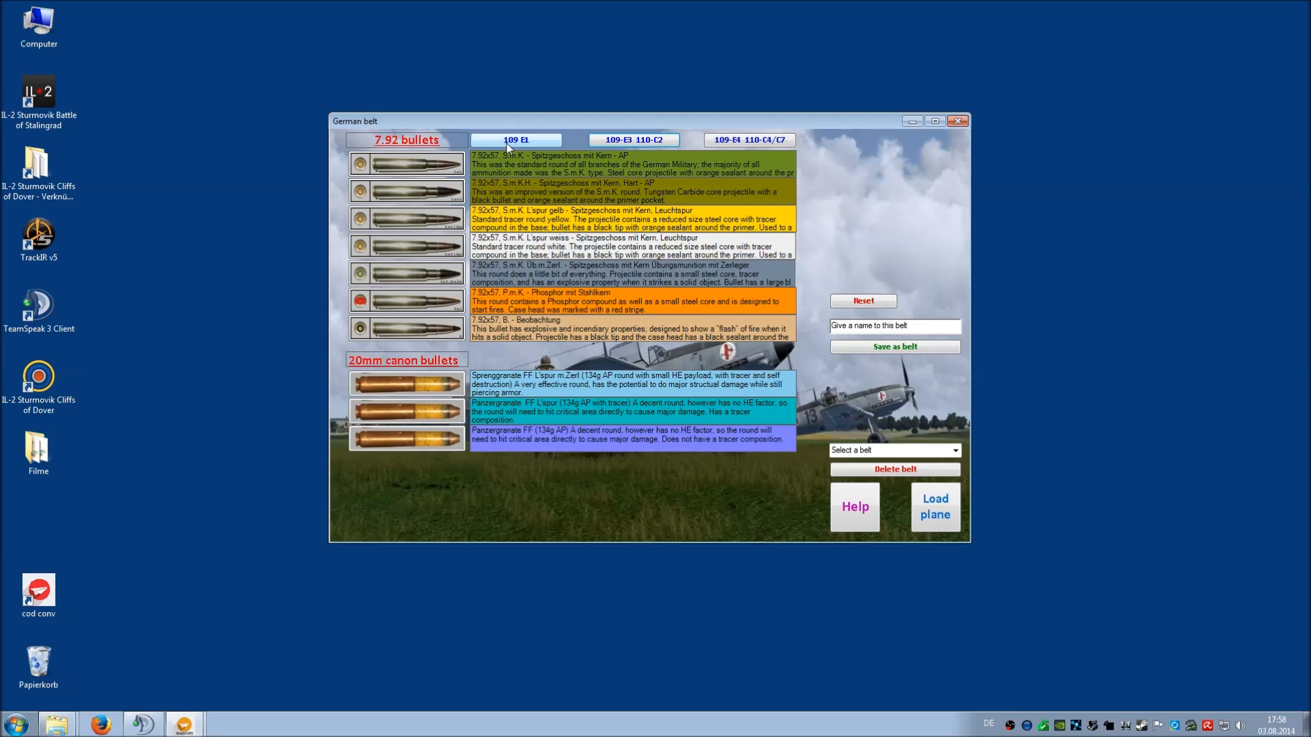
pyautogui.click(758, 145)
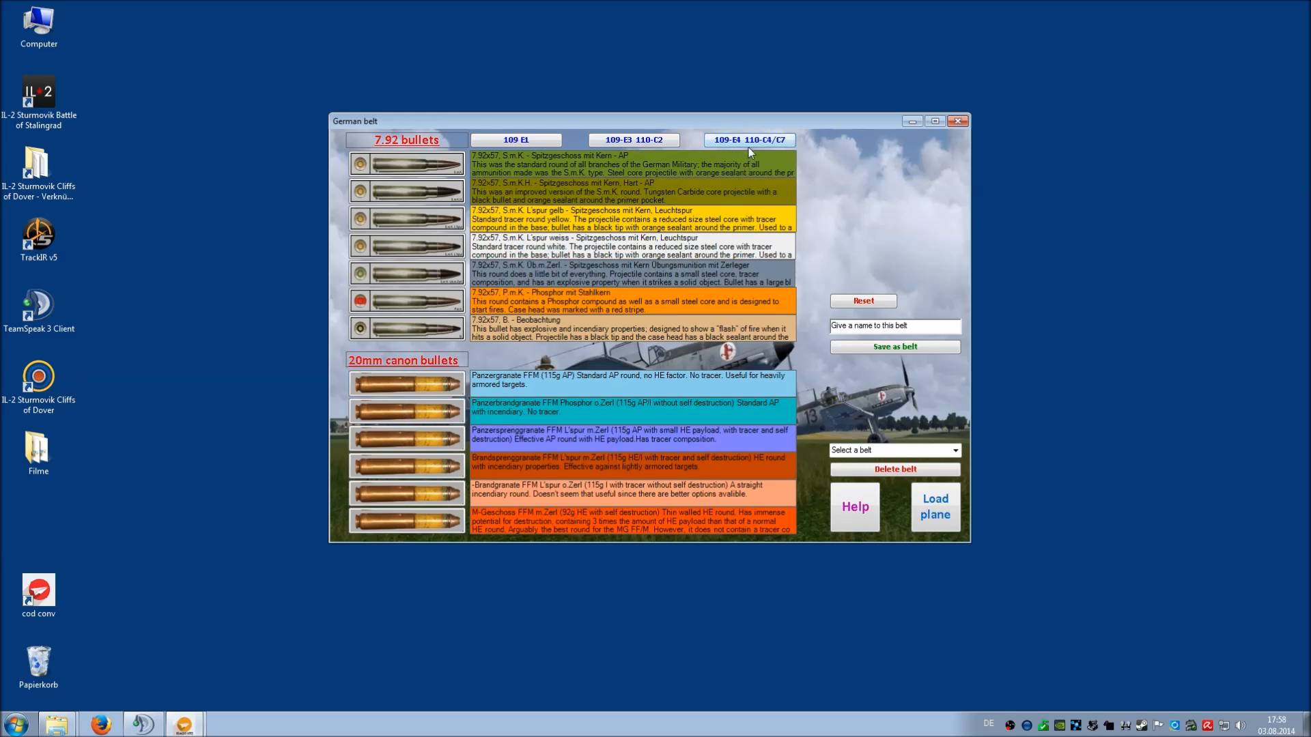
pyautogui.click(526, 144)
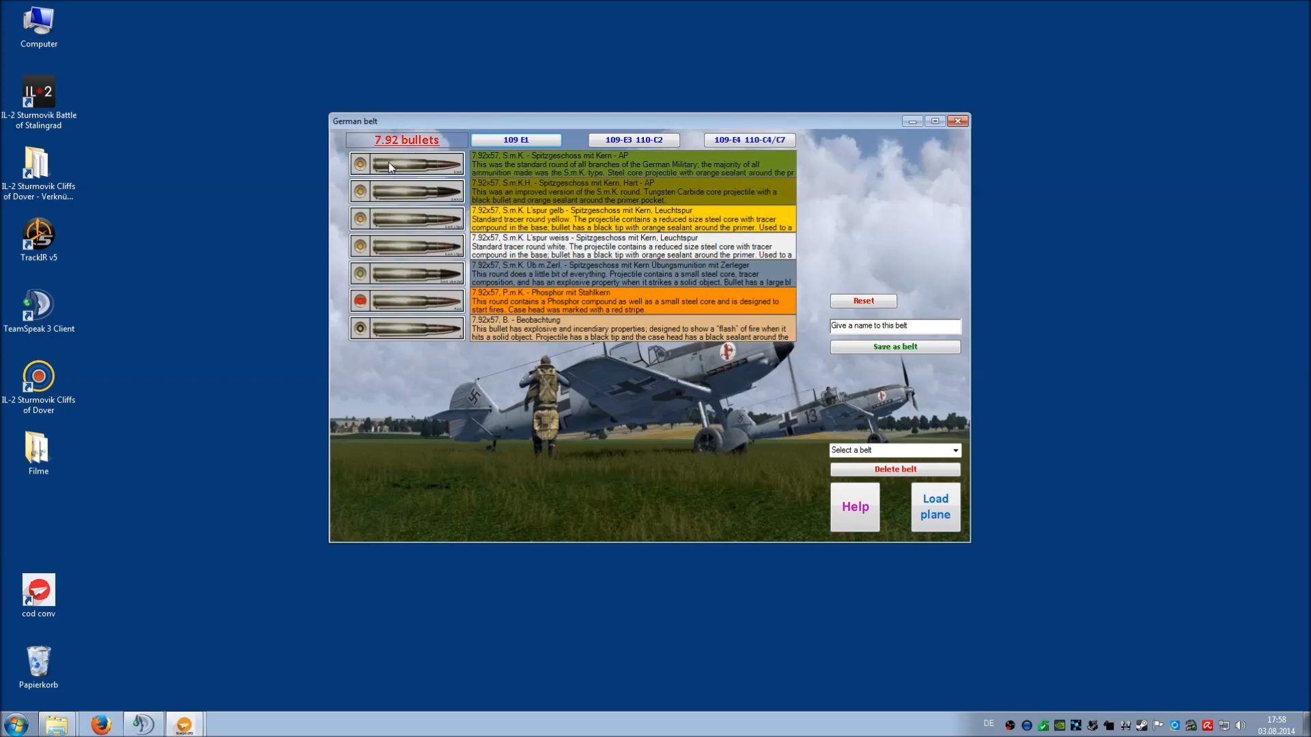
# Step: Assemble a trial belt of nine mixed 7.92 rounds for the 109 E1 and reset it
pyautogui.moveTo(400, 164)
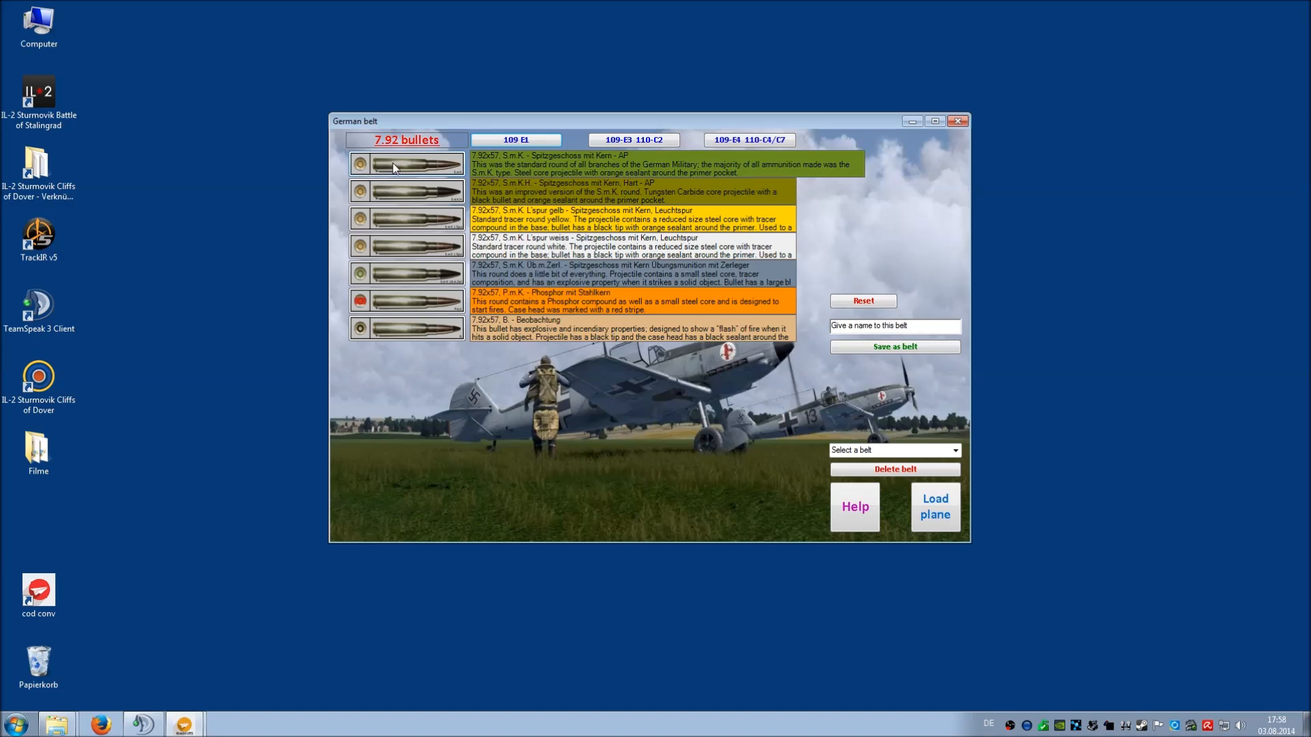
pyautogui.click(403, 220)
pyautogui.click(409, 283)
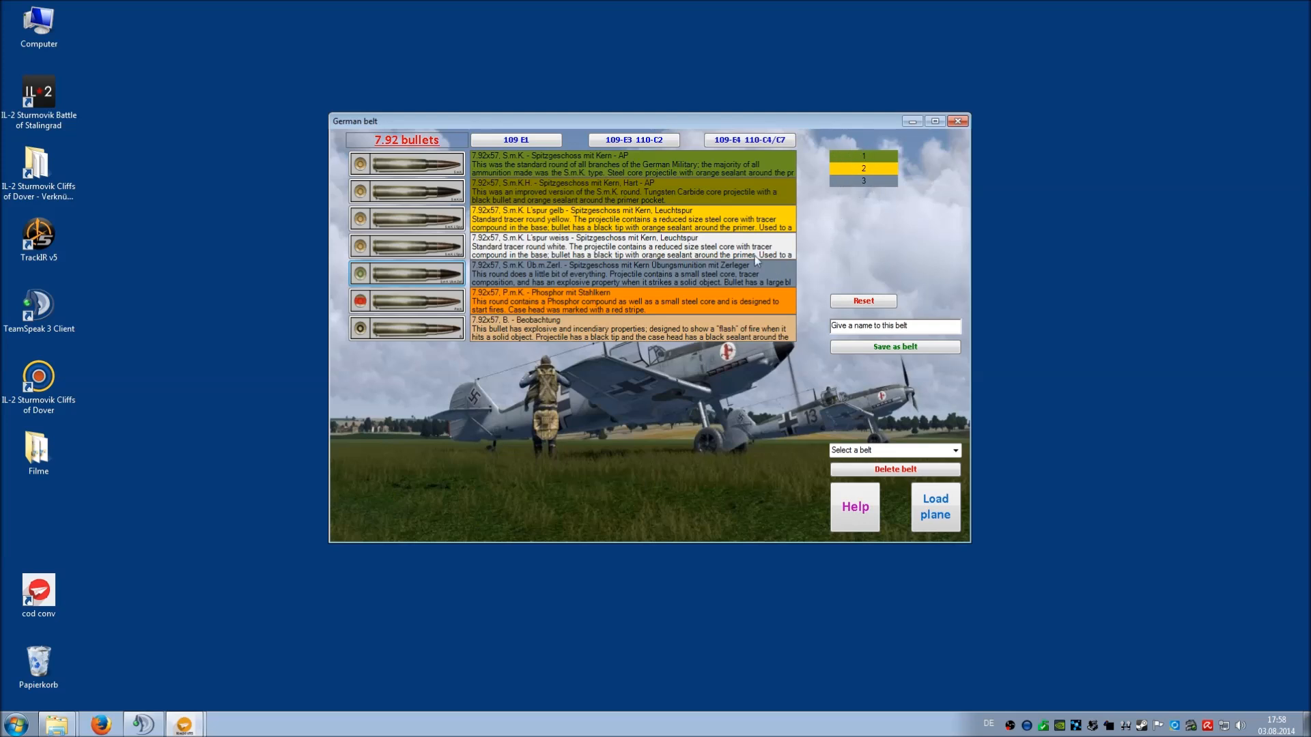
pyautogui.click(438, 301)
pyautogui.click(438, 246)
pyautogui.click(437, 189)
pyautogui.click(437, 218)
pyautogui.click(437, 273)
pyautogui.click(436, 328)
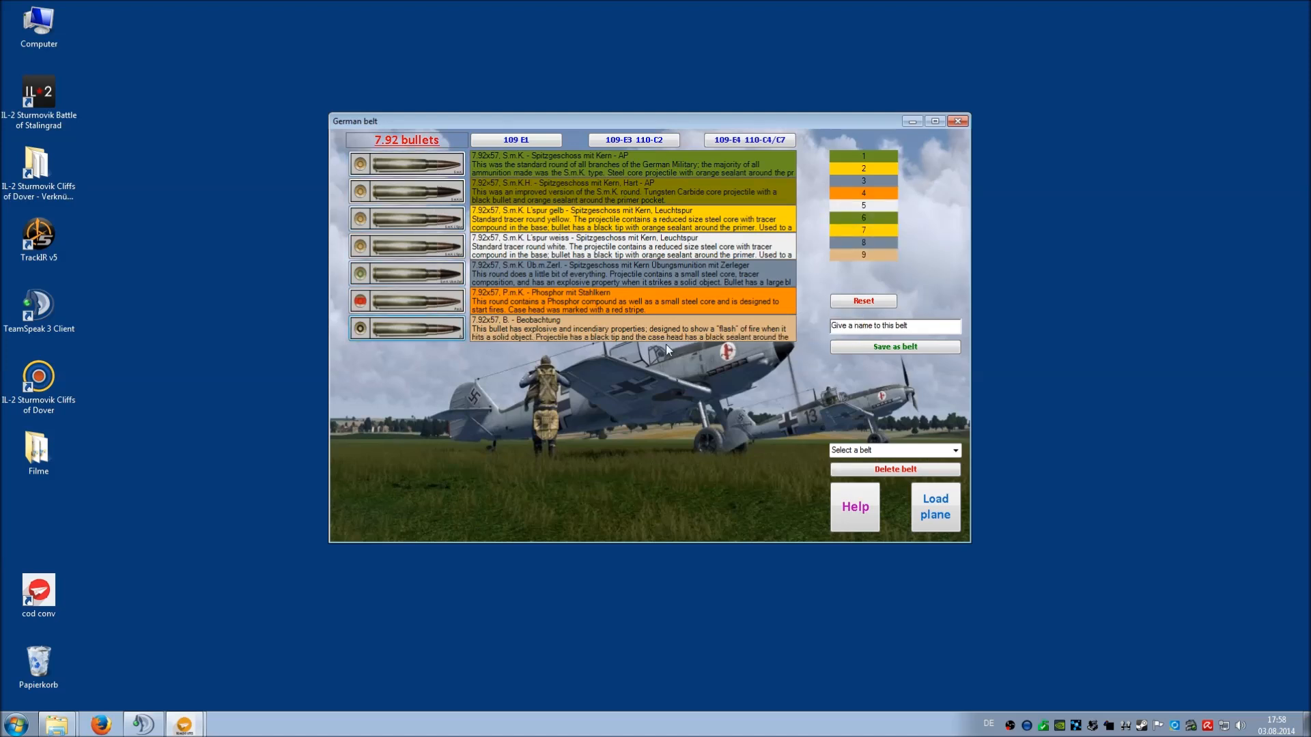
pyautogui.click(864, 301)
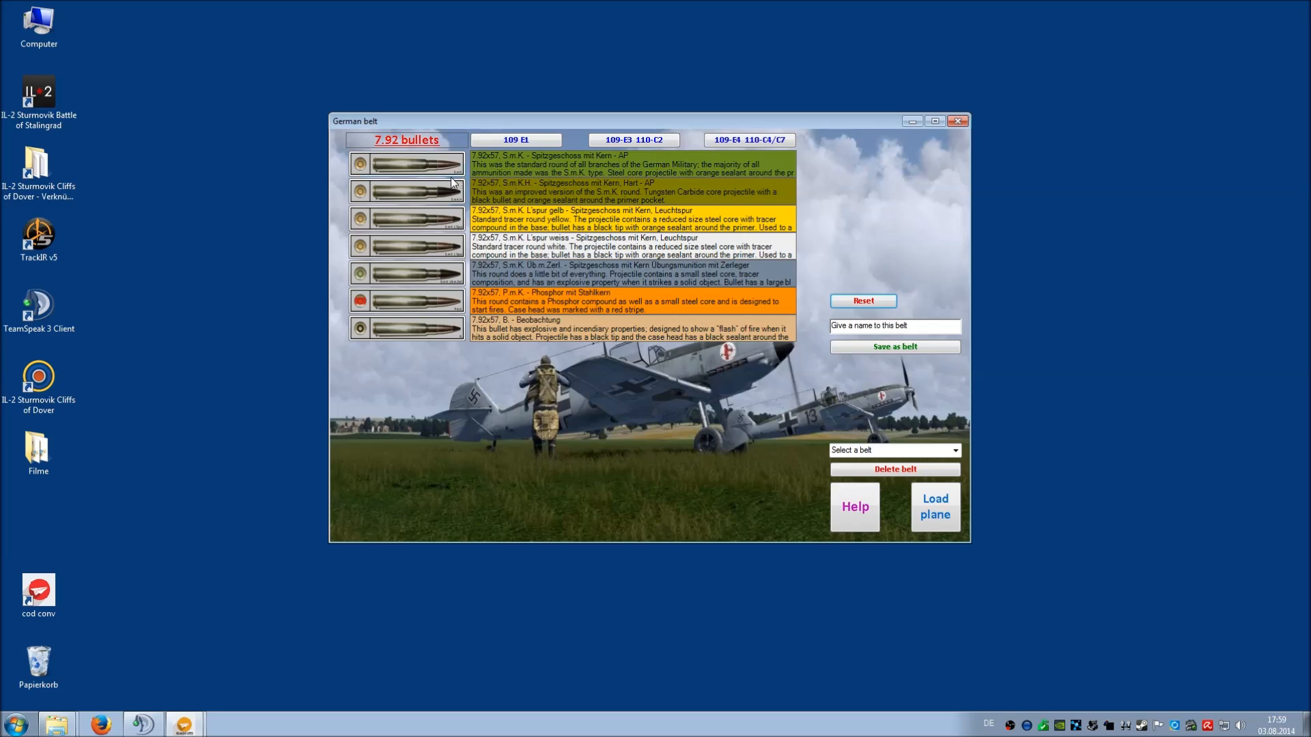
# Step: Build a six-round 7.92 belt from two S.m.K. AP, two S.m.K. Üb.m.Zerl. and two P.m.K. phosphor rounds
pyautogui.click(423, 165)
pyautogui.click(408, 272)
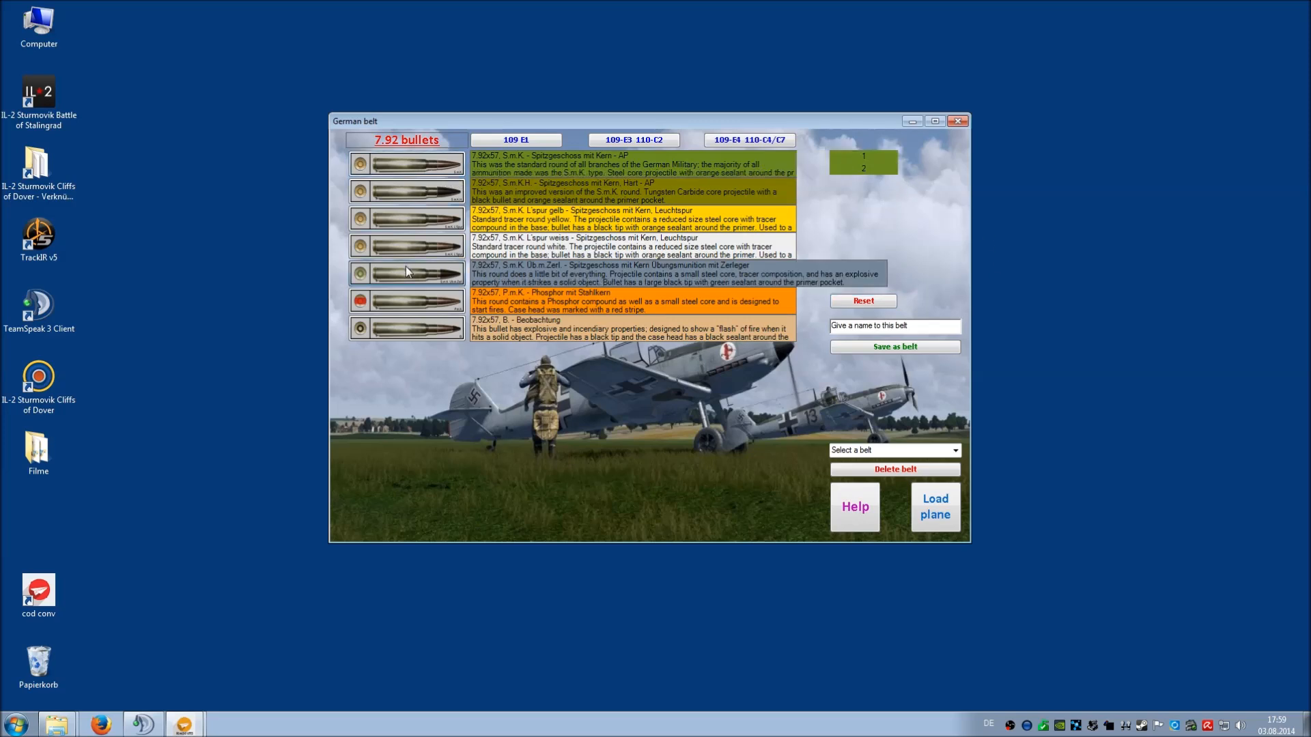
pyautogui.click(411, 301)
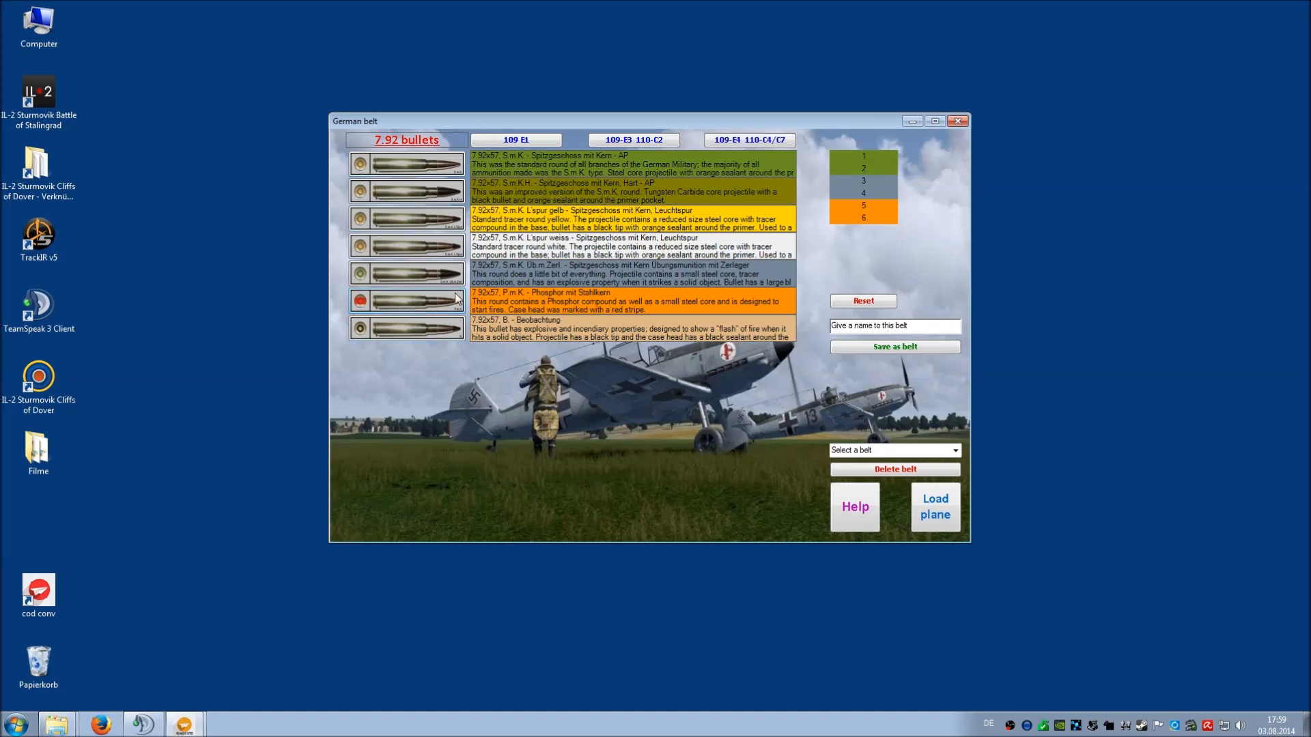
# Step: Save the belt under the name E1 Test-Belt and check for it in the list of saved belts
pyautogui.click(937, 328)
pyautogui.write('T1')
pyautogui.press('BackSpace')
pyautogui.write('E1 Test-Belt')
pyautogui.click(896, 350)
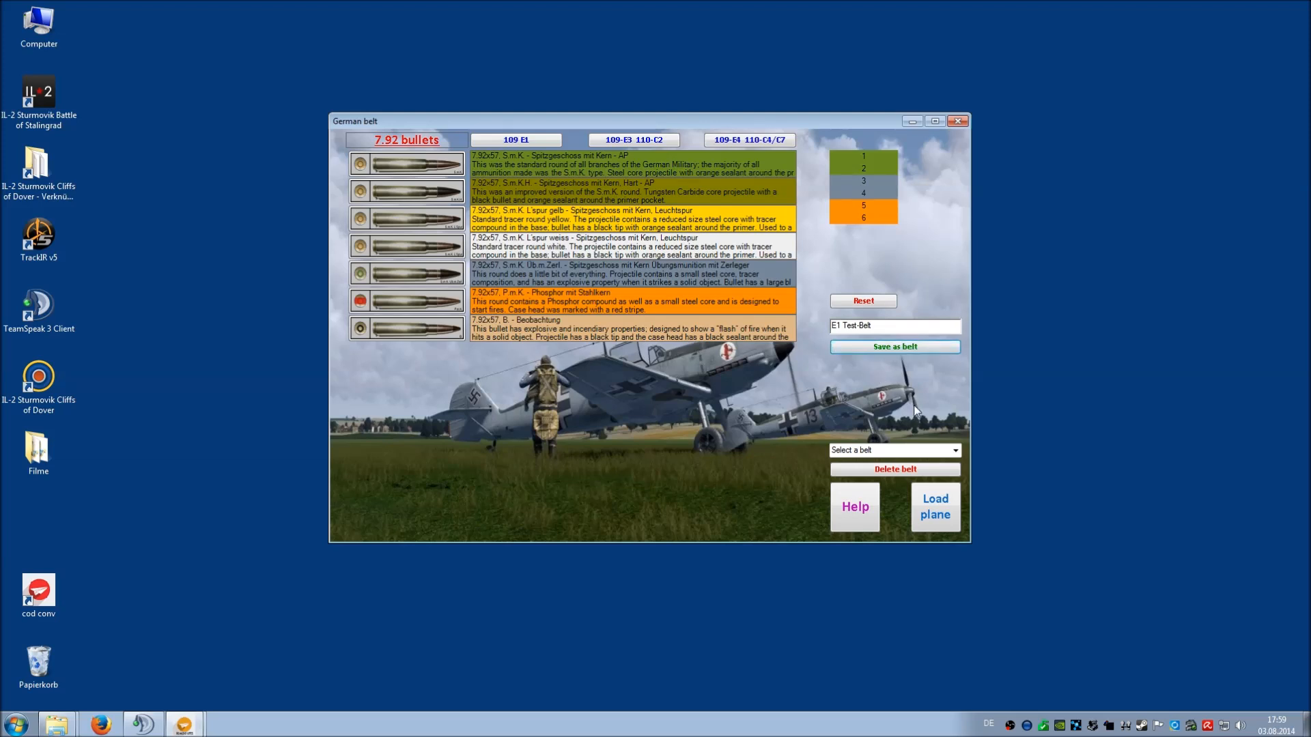
pyautogui.click(956, 451)
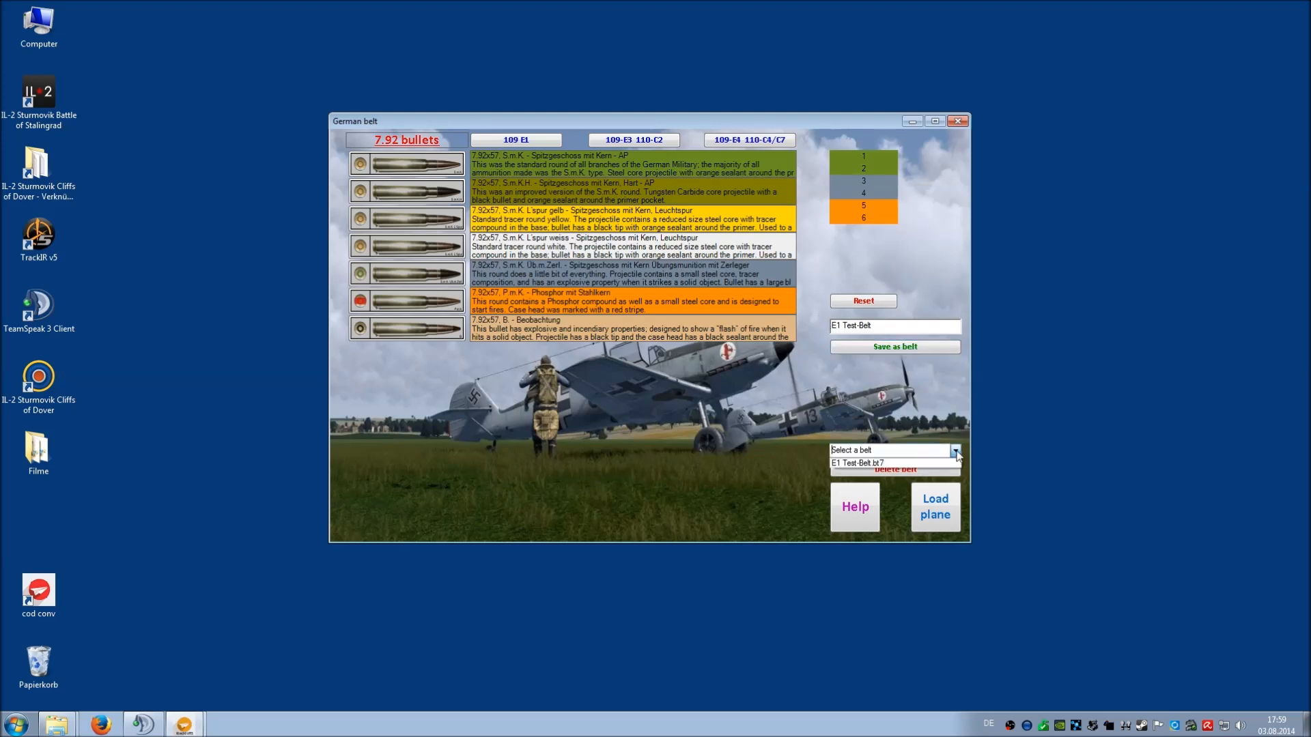
pyautogui.click(876, 430)
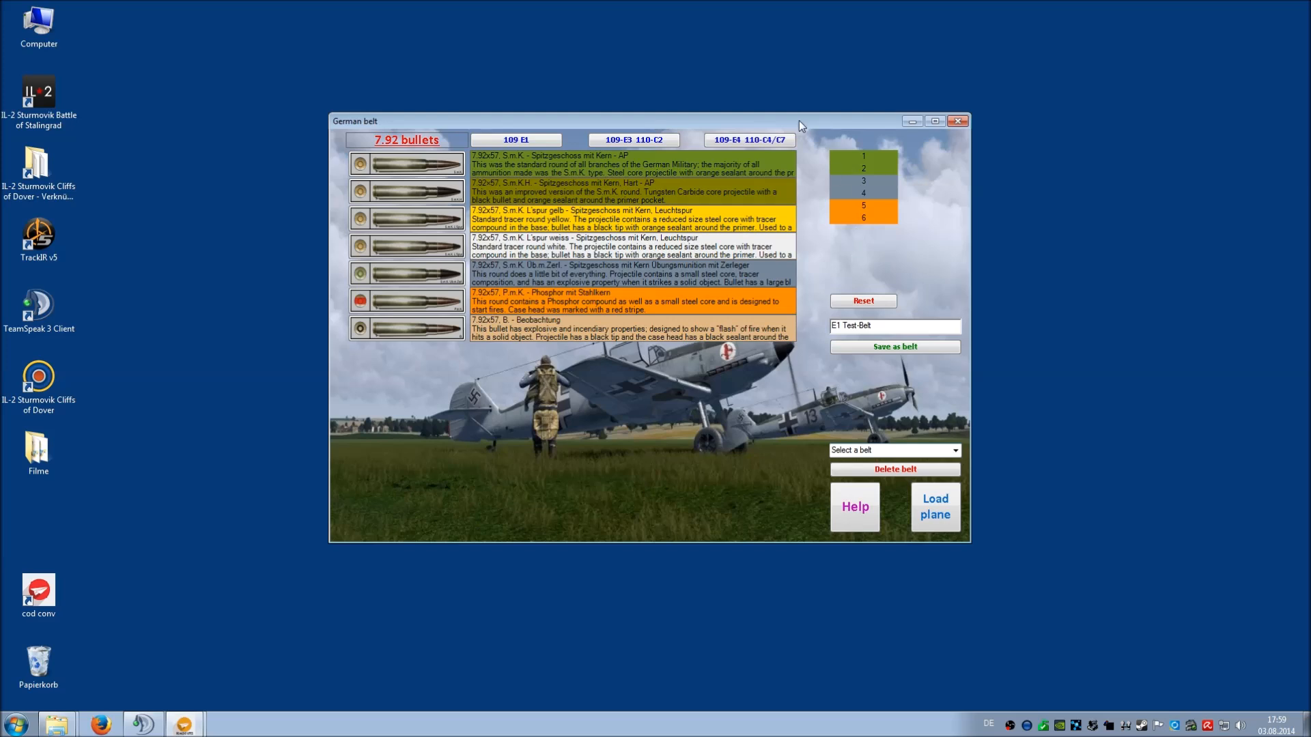
# Step: Close the German belt builder and open the plane loadout window for German planes
pyautogui.moveTo(798, 120); pyautogui.dragTo(793, 146)
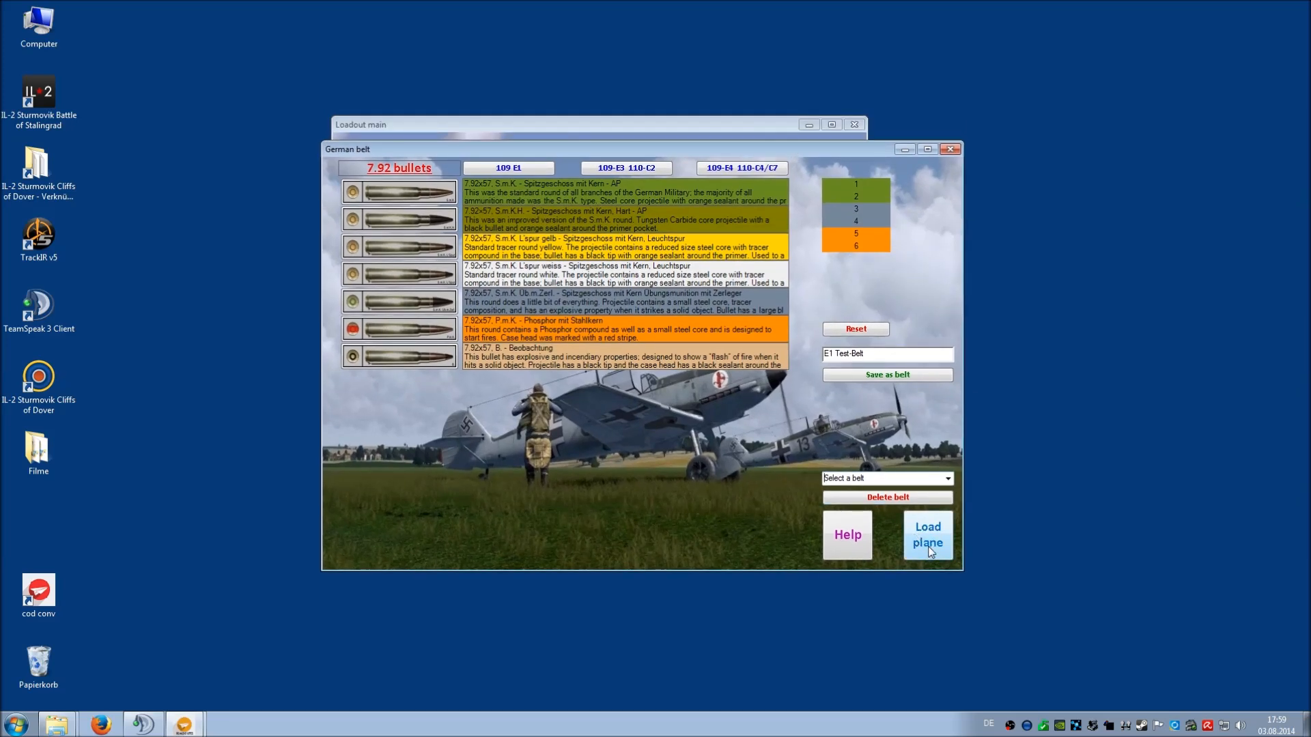
pyautogui.click(950, 150)
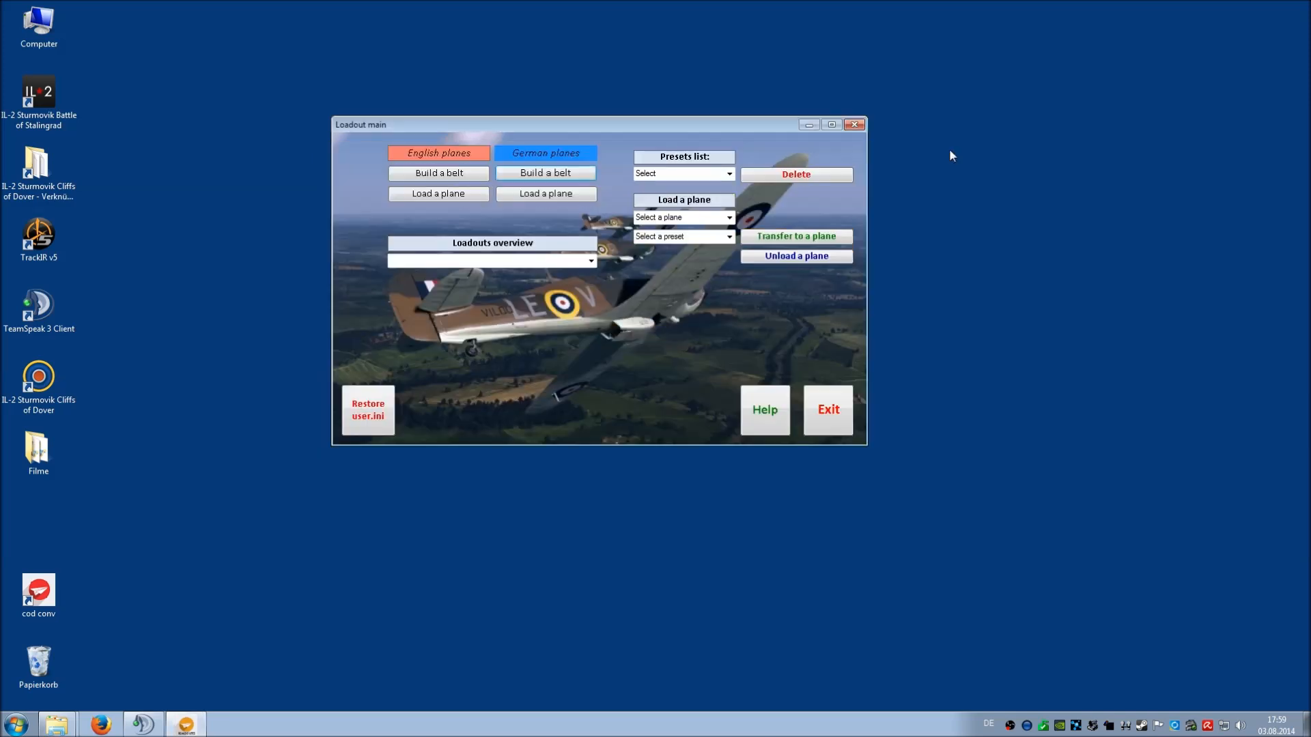
pyautogui.click(552, 197)
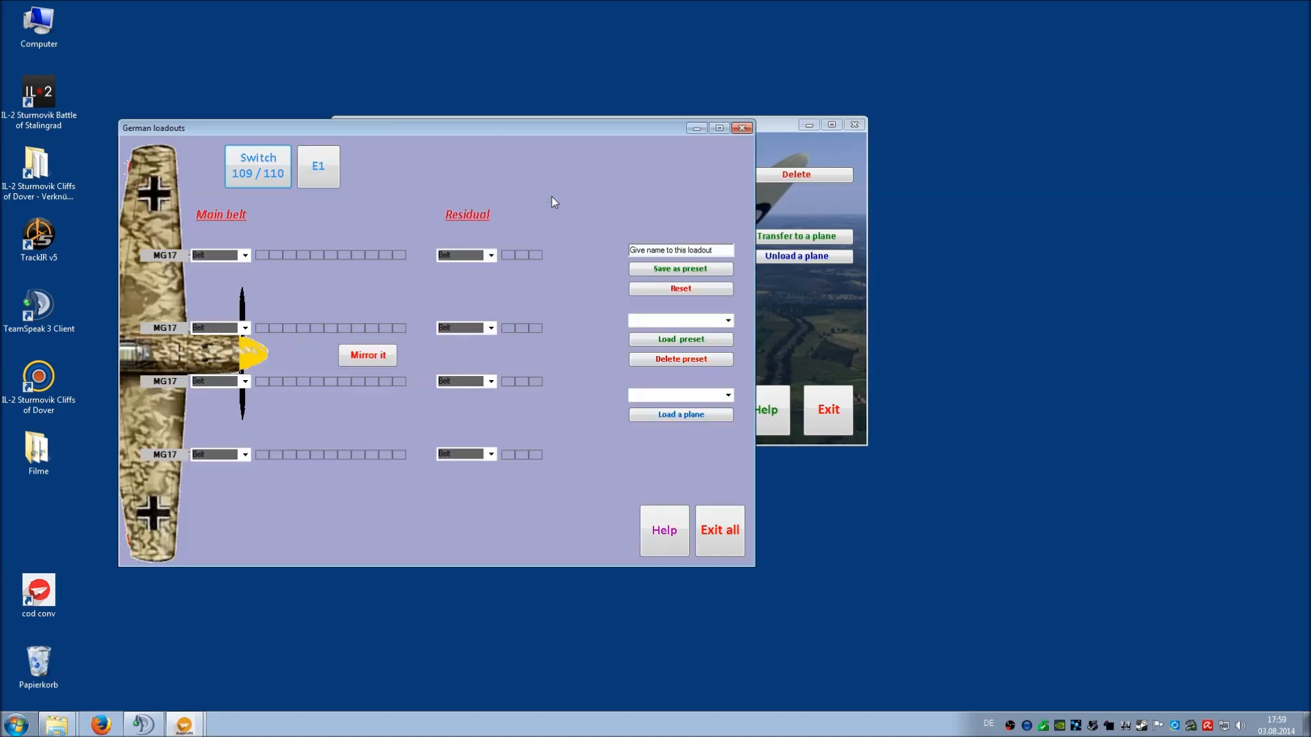
pyautogui.moveTo(417, 132); pyautogui.dragTo(703, 150)
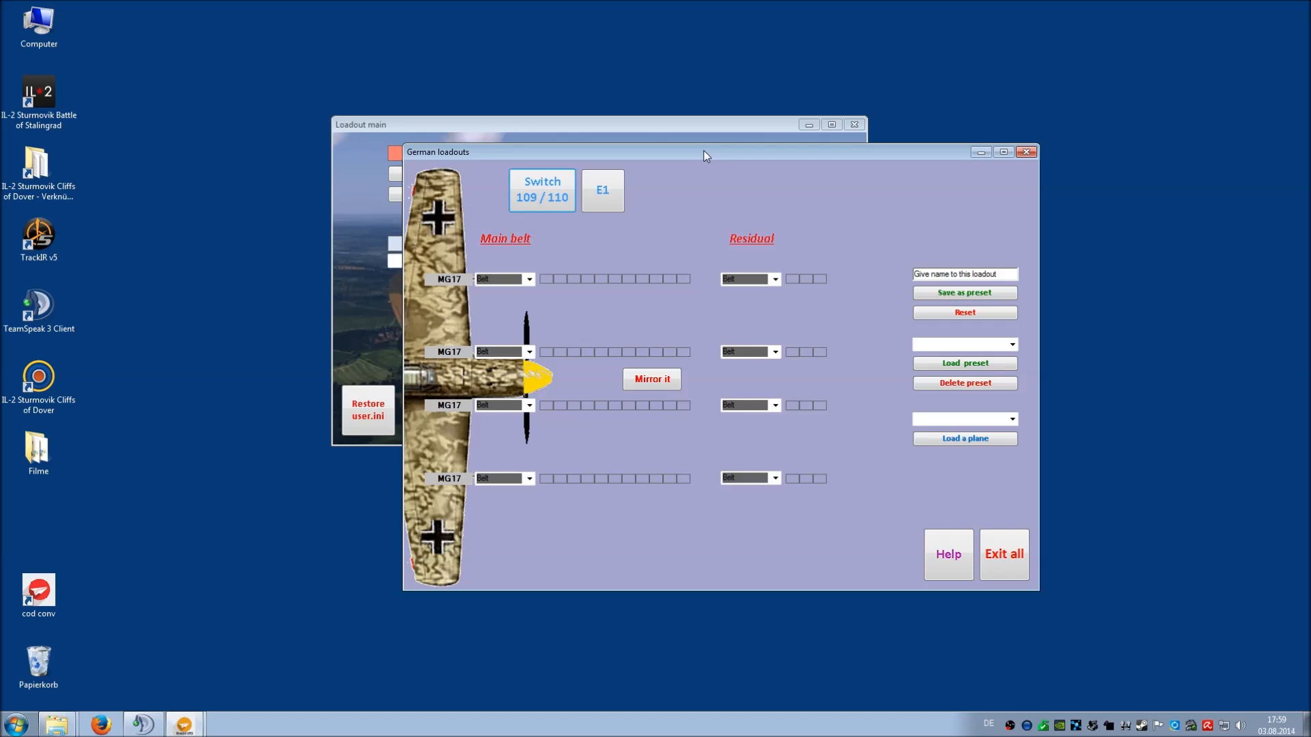
# Step: Look through the gun layouts of the 110 and the 109 variants, returning to the 109 E1
pyautogui.click(564, 205)
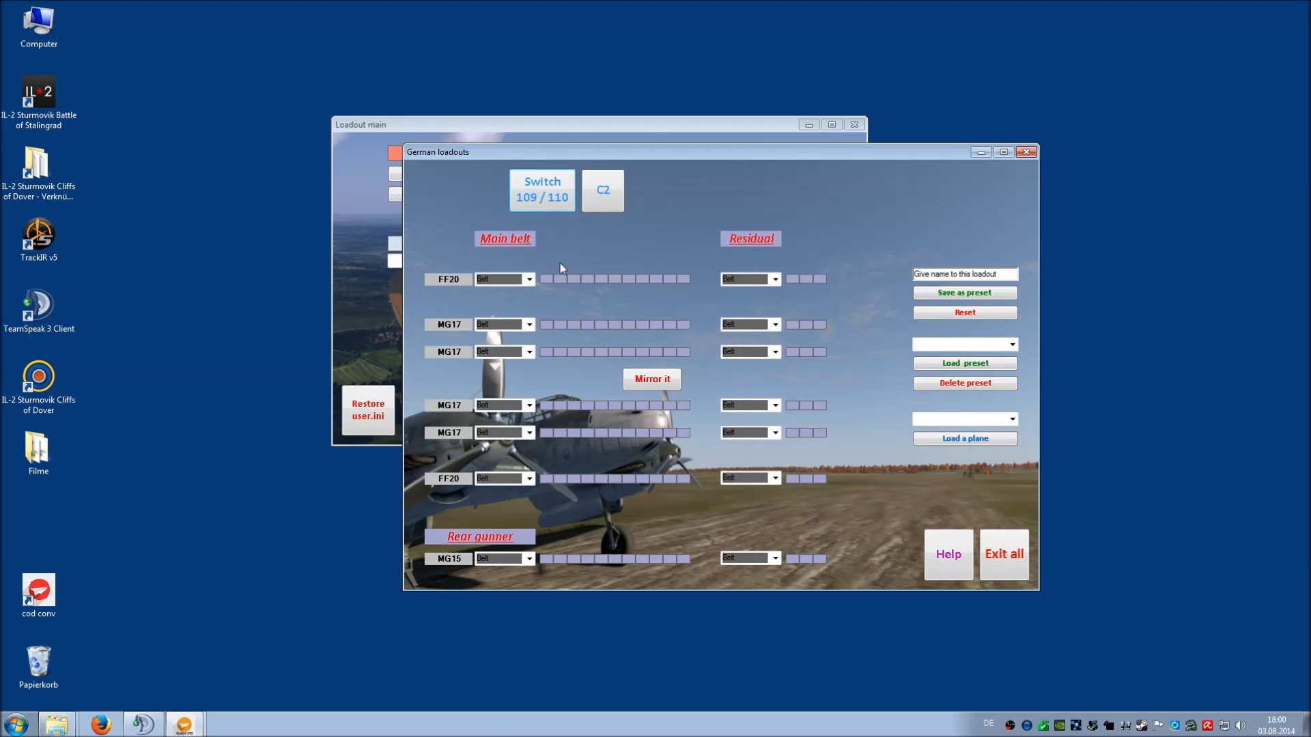
pyautogui.click(550, 191)
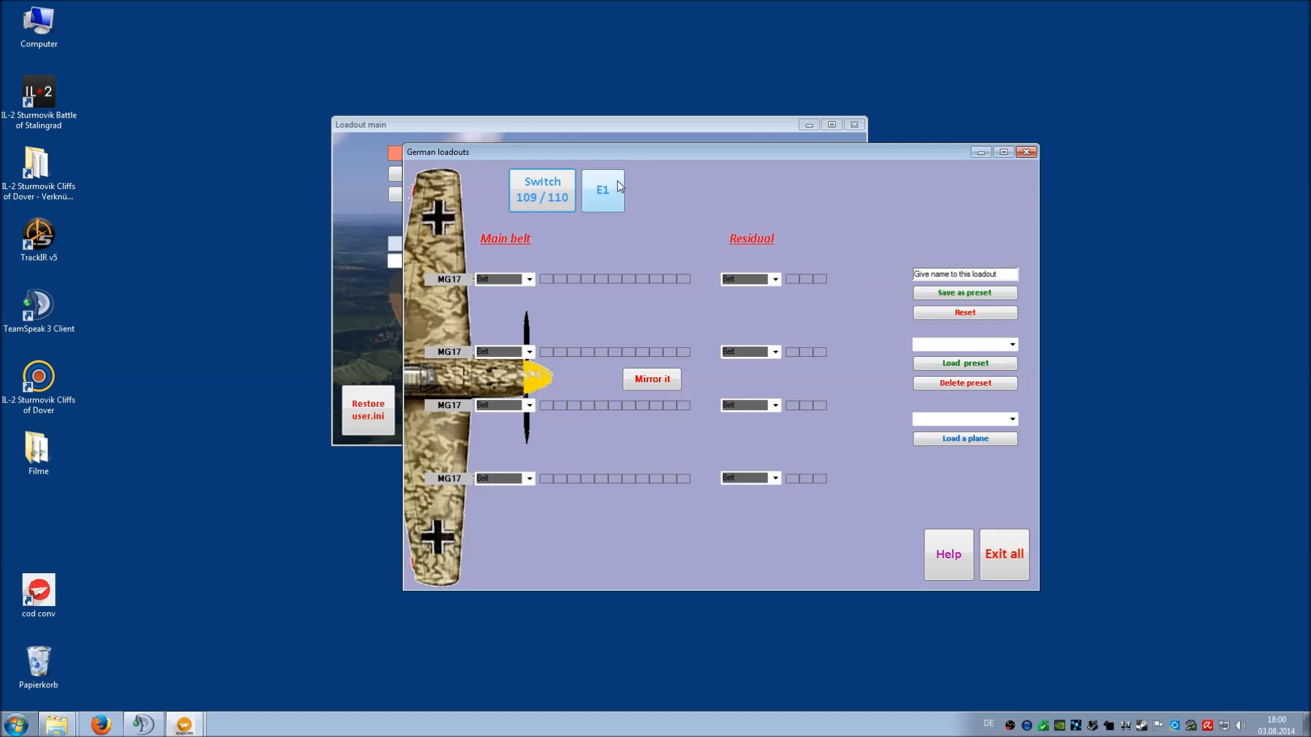
pyautogui.click(602, 199)
pyautogui.click(600, 195)
pyautogui.click(613, 195)
# Step: Assign E1 Test-Belt as the main belt of the first two MG17 guns and mirror it to the opposite wing's guns
pyautogui.click(530, 279)
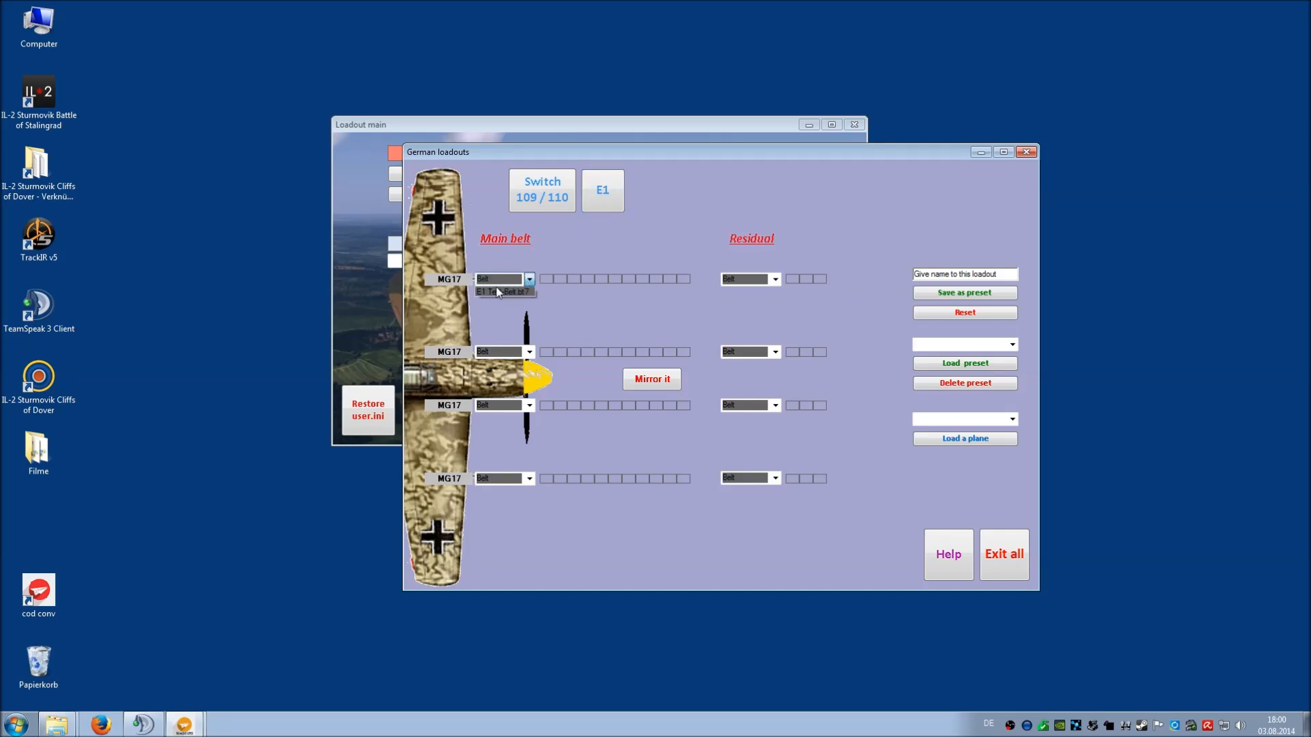
pyautogui.click(519, 292)
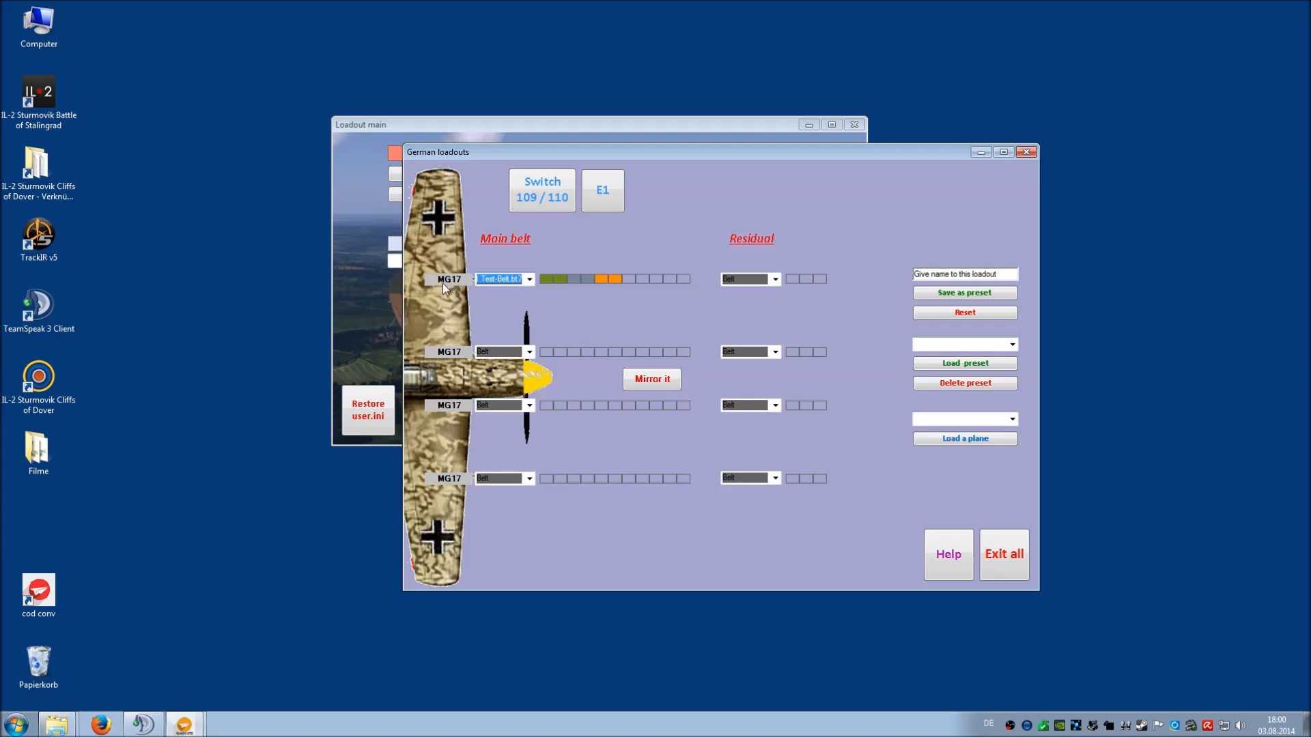
pyautogui.click(529, 352)
pyautogui.click(509, 364)
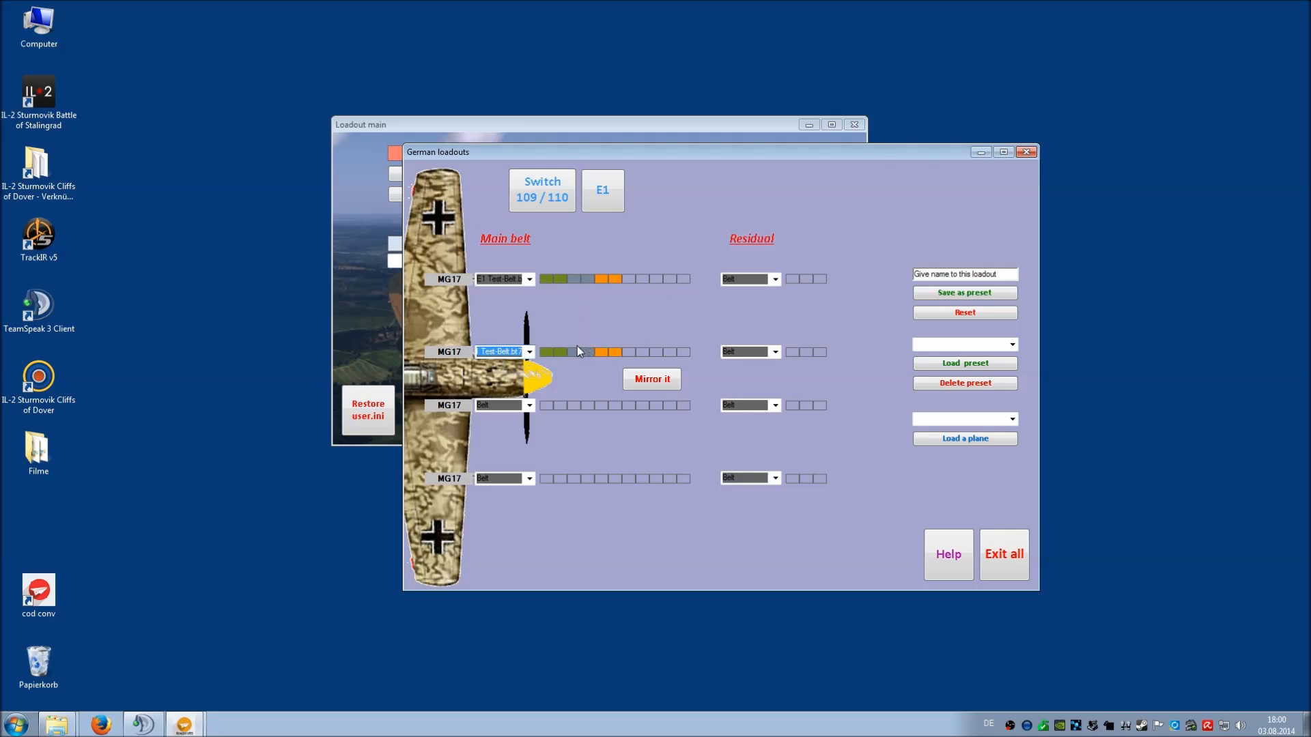
pyautogui.click(644, 377)
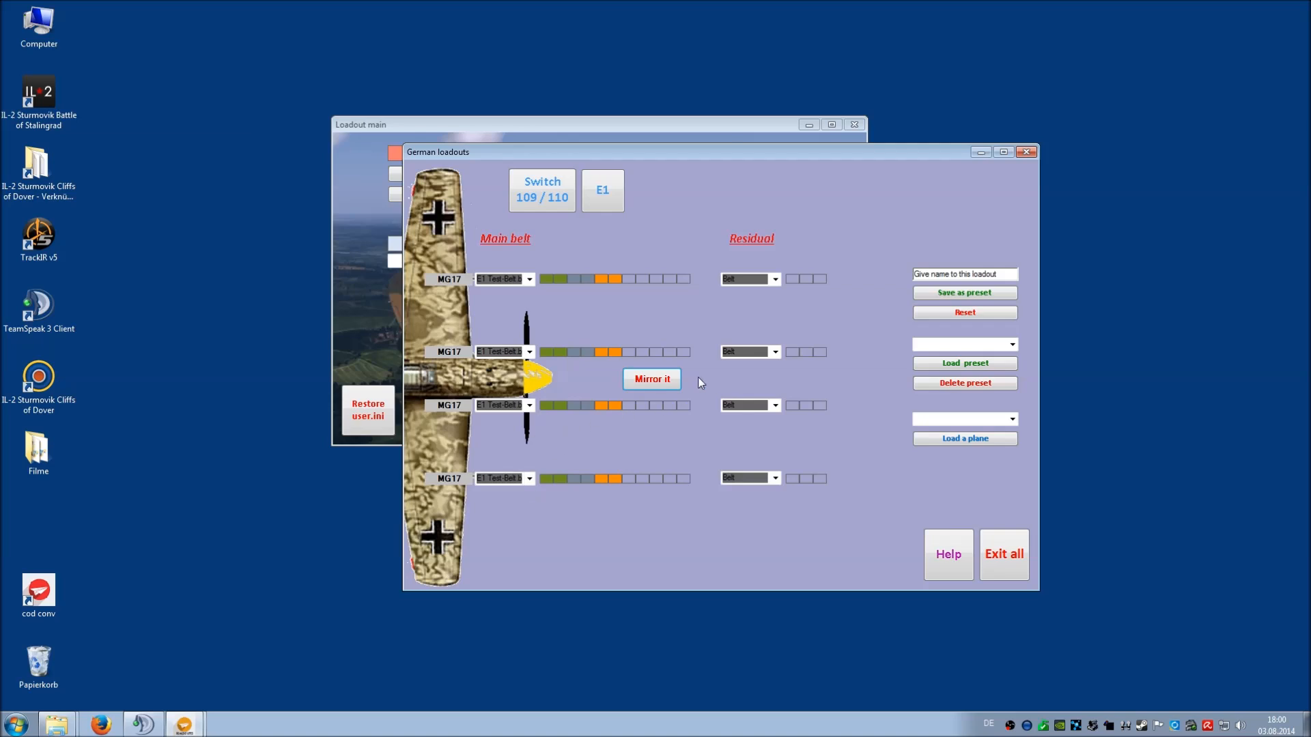
pyautogui.click(776, 352)
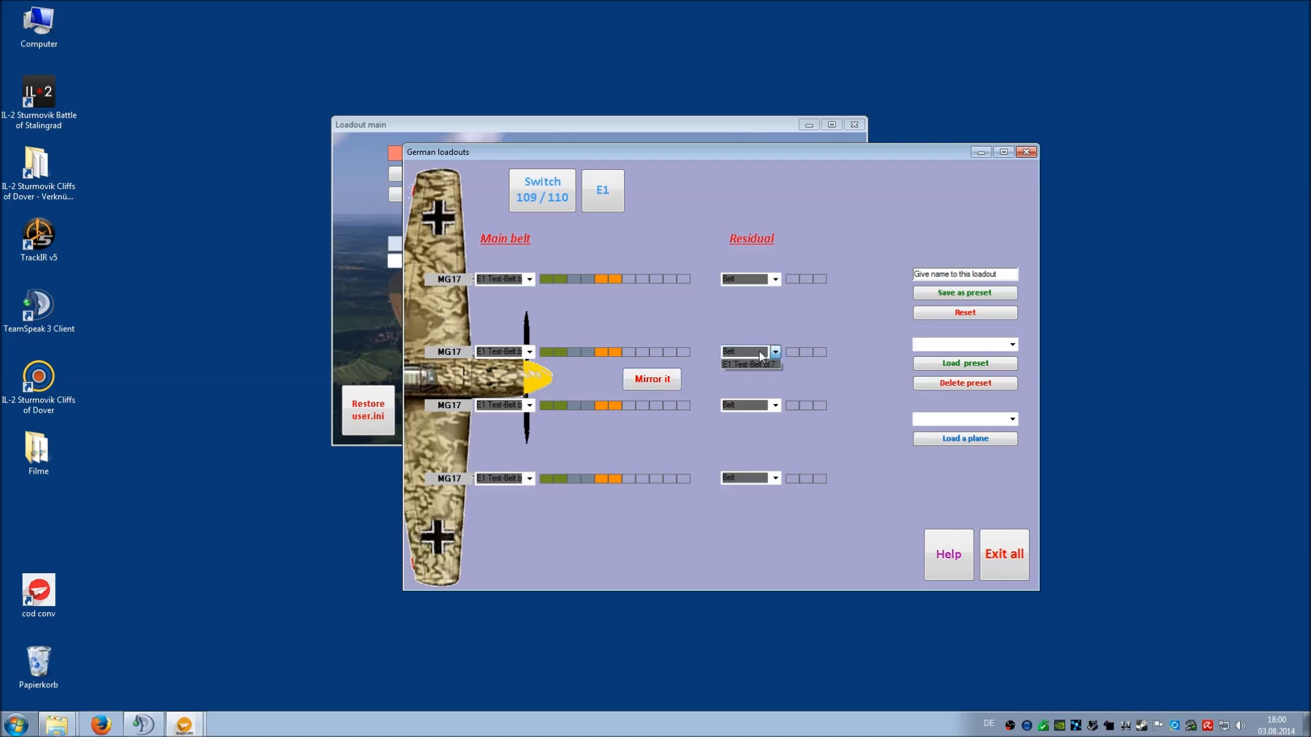
pyautogui.click(759, 345)
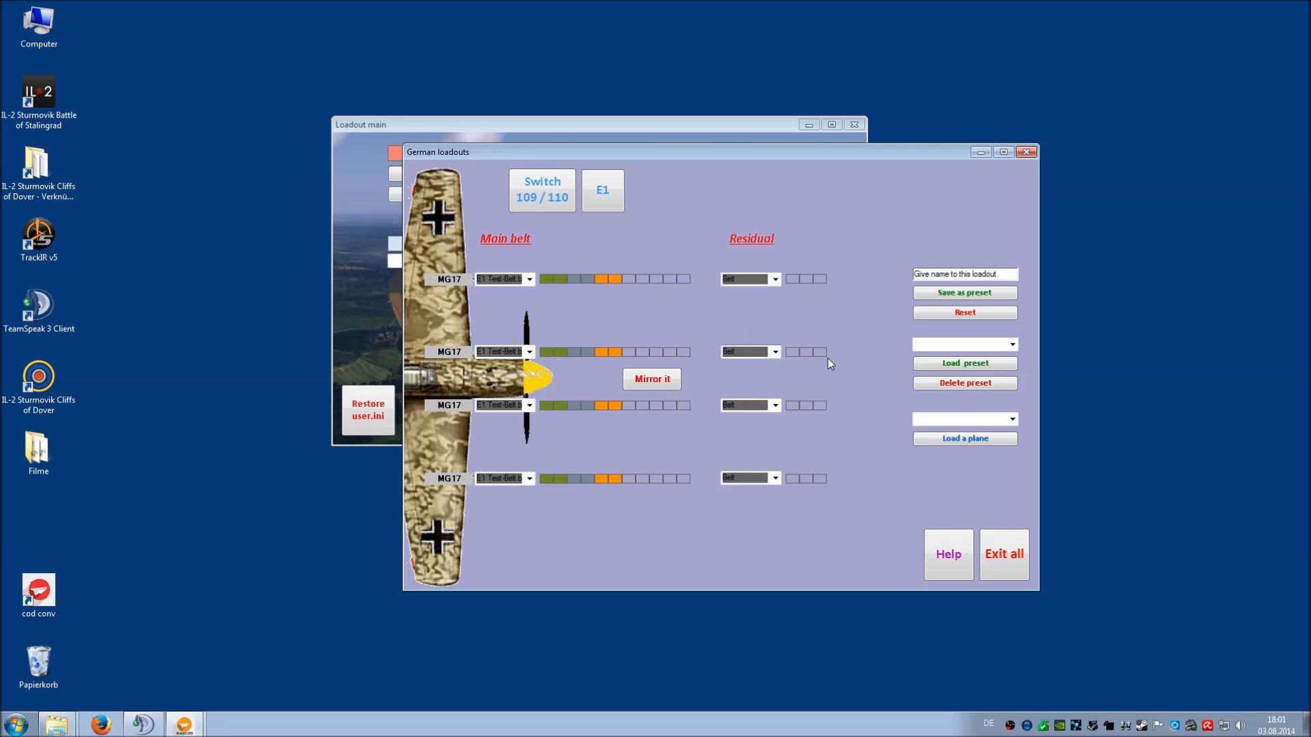
# Step: Save the gun loadout as a preset named E1 Test-for-tool-tutorial and reset the belts of all guns
pyautogui.click(968, 268)
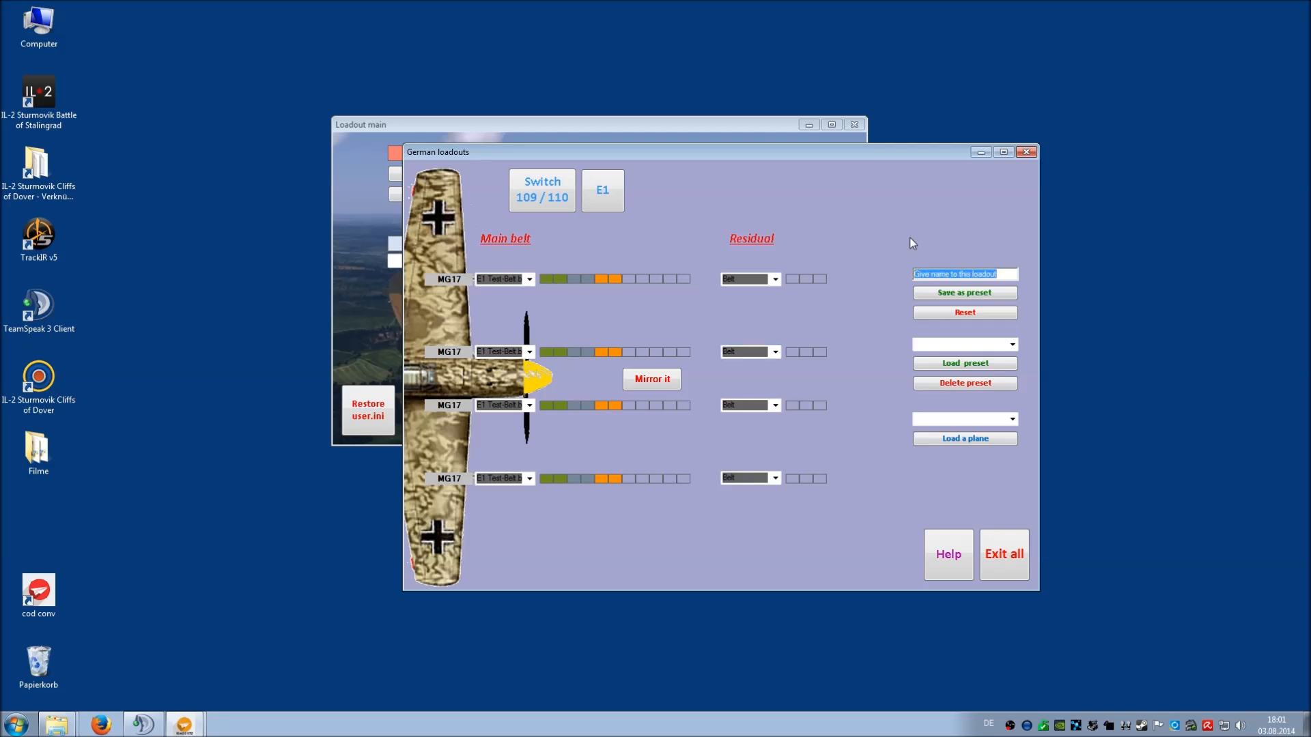
pyautogui.write('E1 Test-for-tool-tutorial')
pyautogui.click(965, 312)
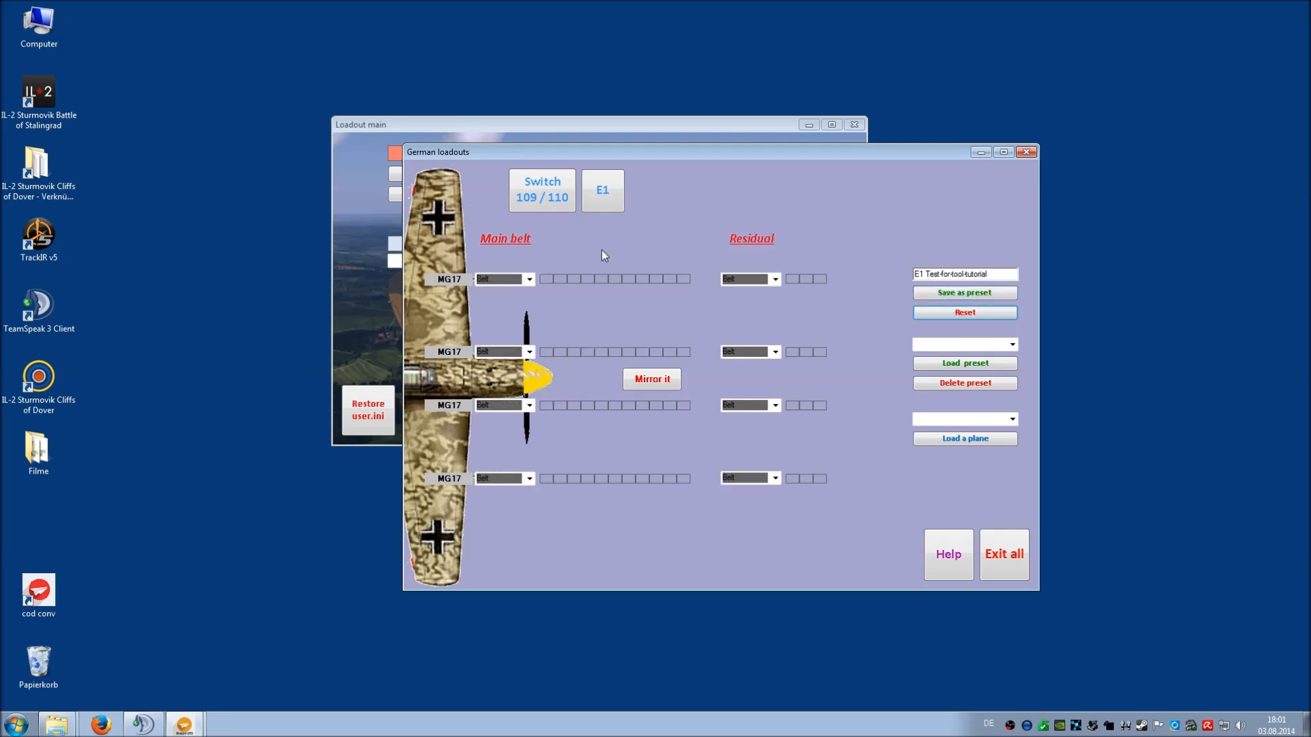
# Step: Load the saved preset E1 Test-for-tool-tutorial back onto the 109 E1 gun layout
pyautogui.click(1013, 344)
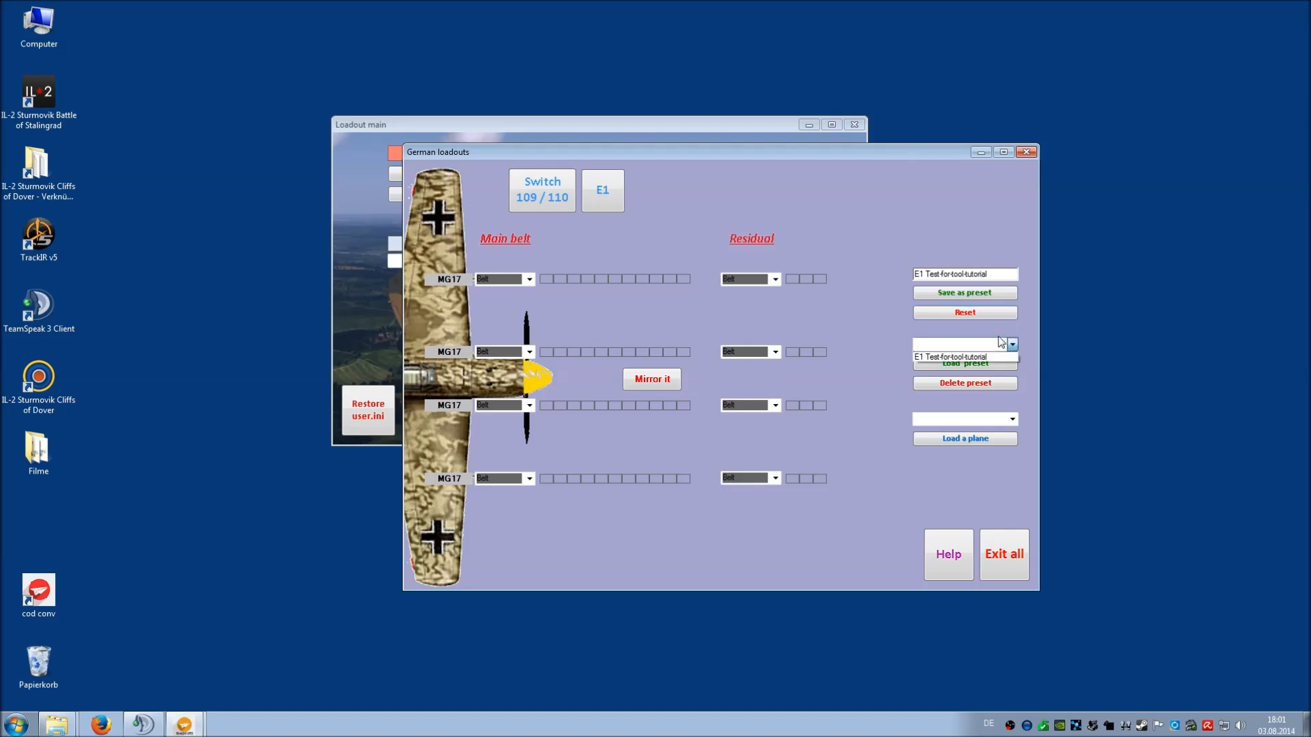
pyautogui.click(927, 356)
pyautogui.click(968, 364)
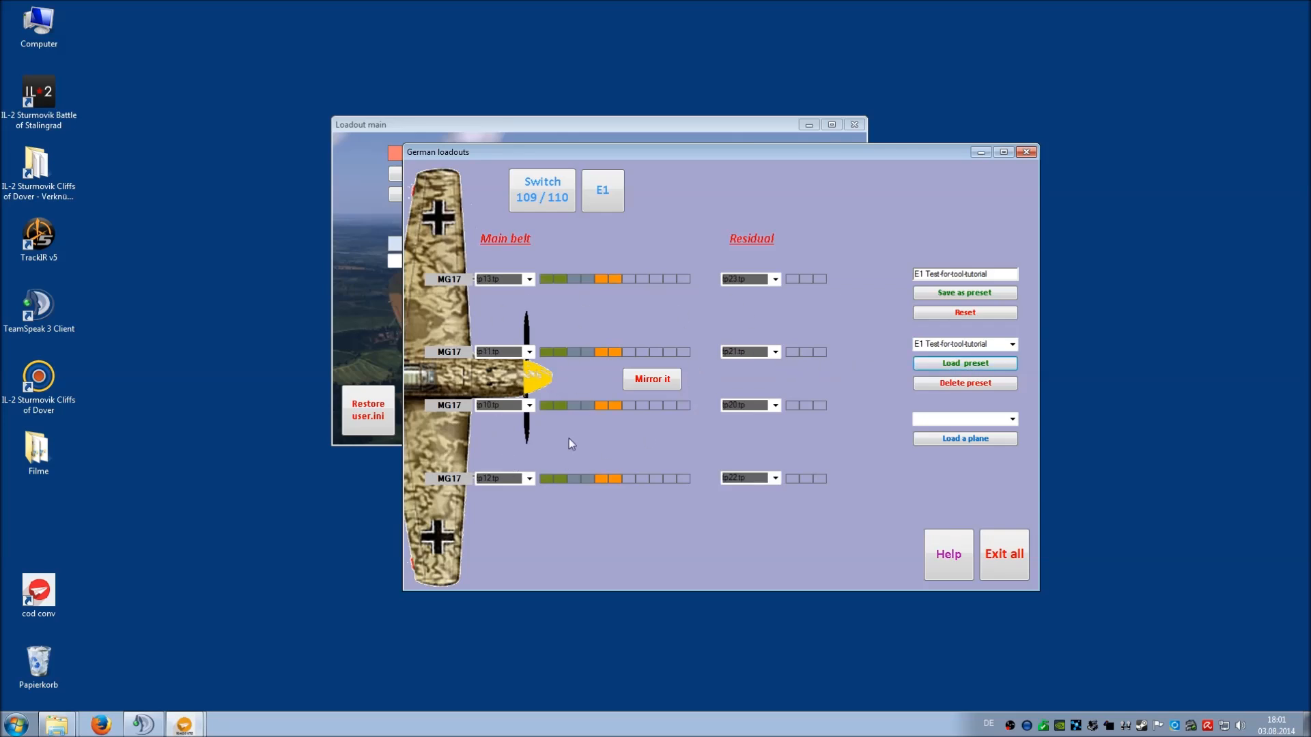
# Step: Load the preset's belts onto the Bf-109E-1 and the Bf-109E-1B planes
pyautogui.click(1012, 419)
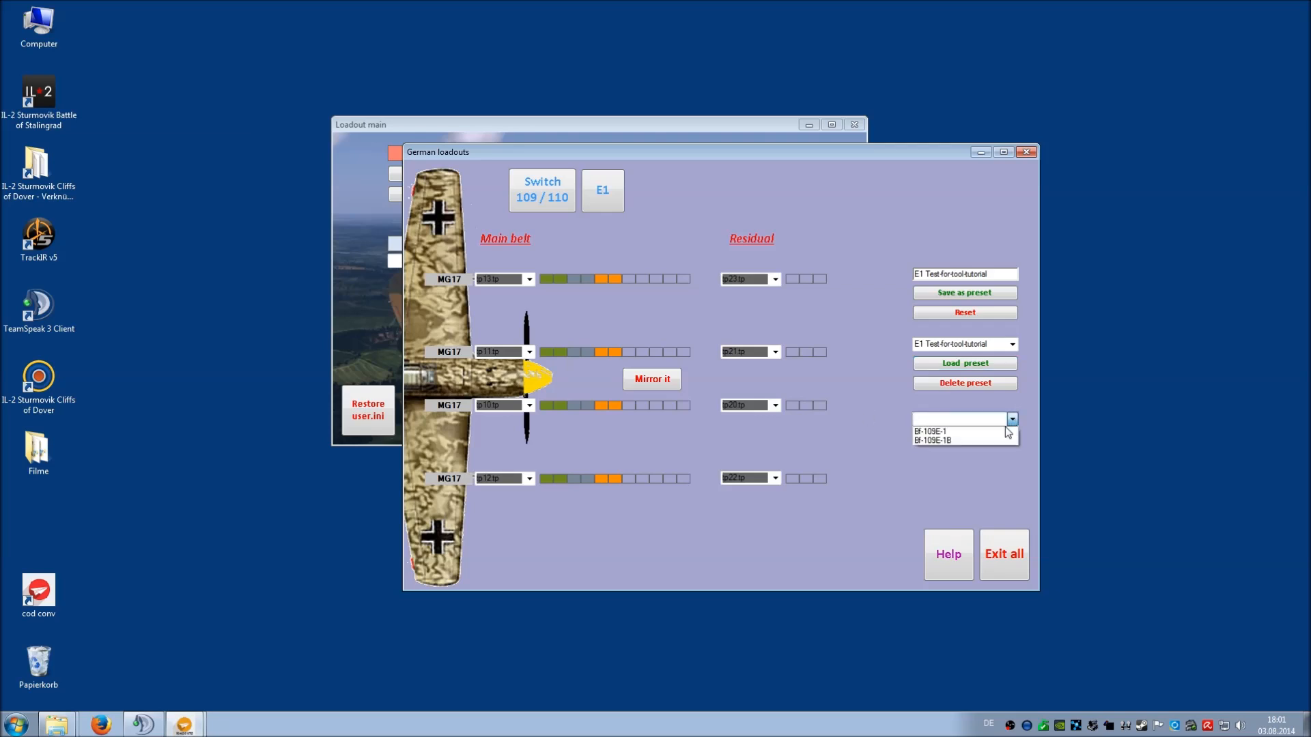
pyautogui.click(941, 432)
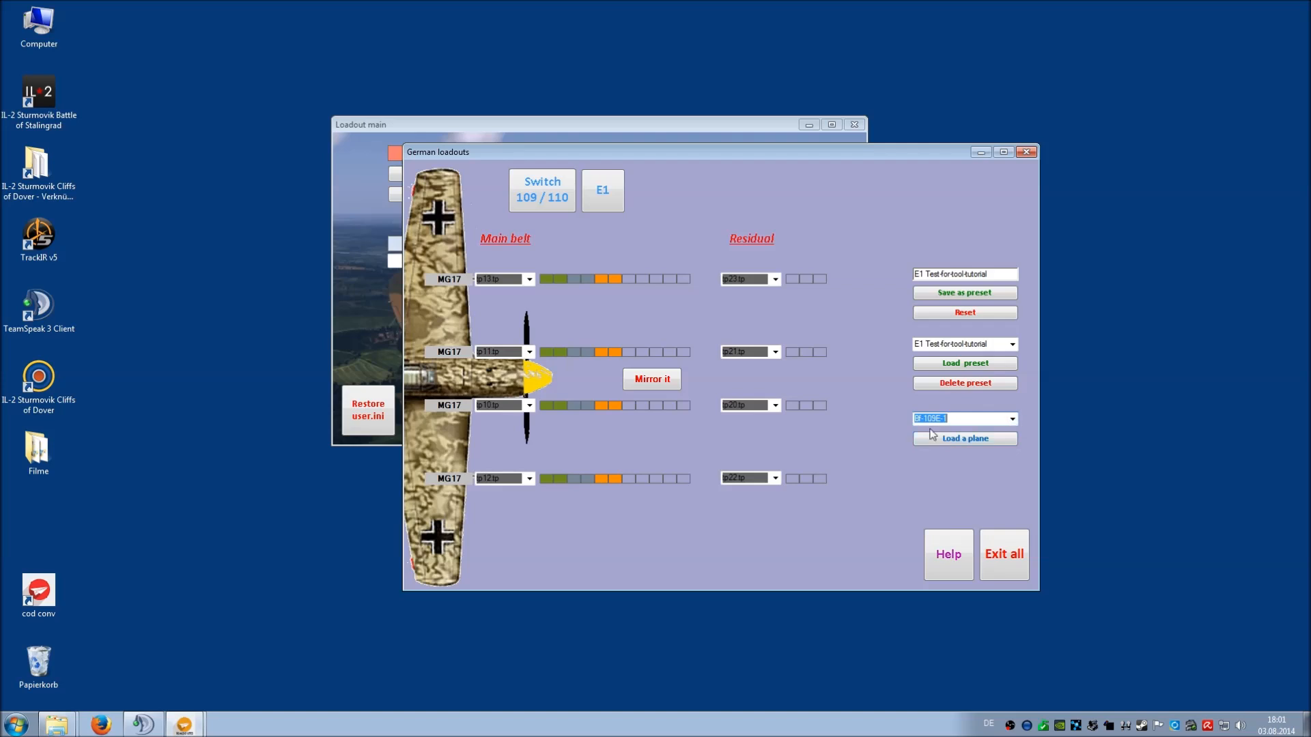
pyautogui.click(994, 444)
pyautogui.click(1012, 419)
pyautogui.click(975, 440)
pyautogui.click(1012, 419)
pyautogui.click(983, 441)
pyautogui.click(978, 439)
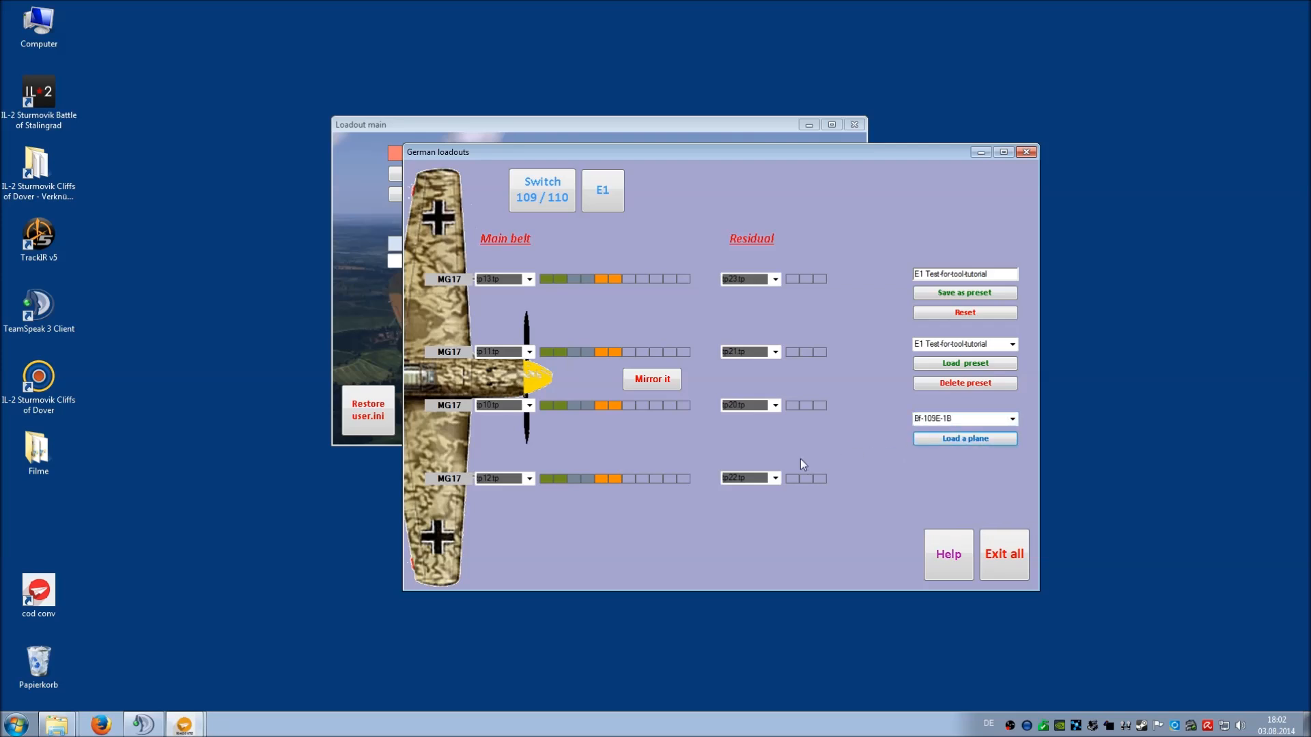
# Step: Close the German loadouts window and review the loadouts overview and the list of saved presets
pyautogui.click(1027, 152)
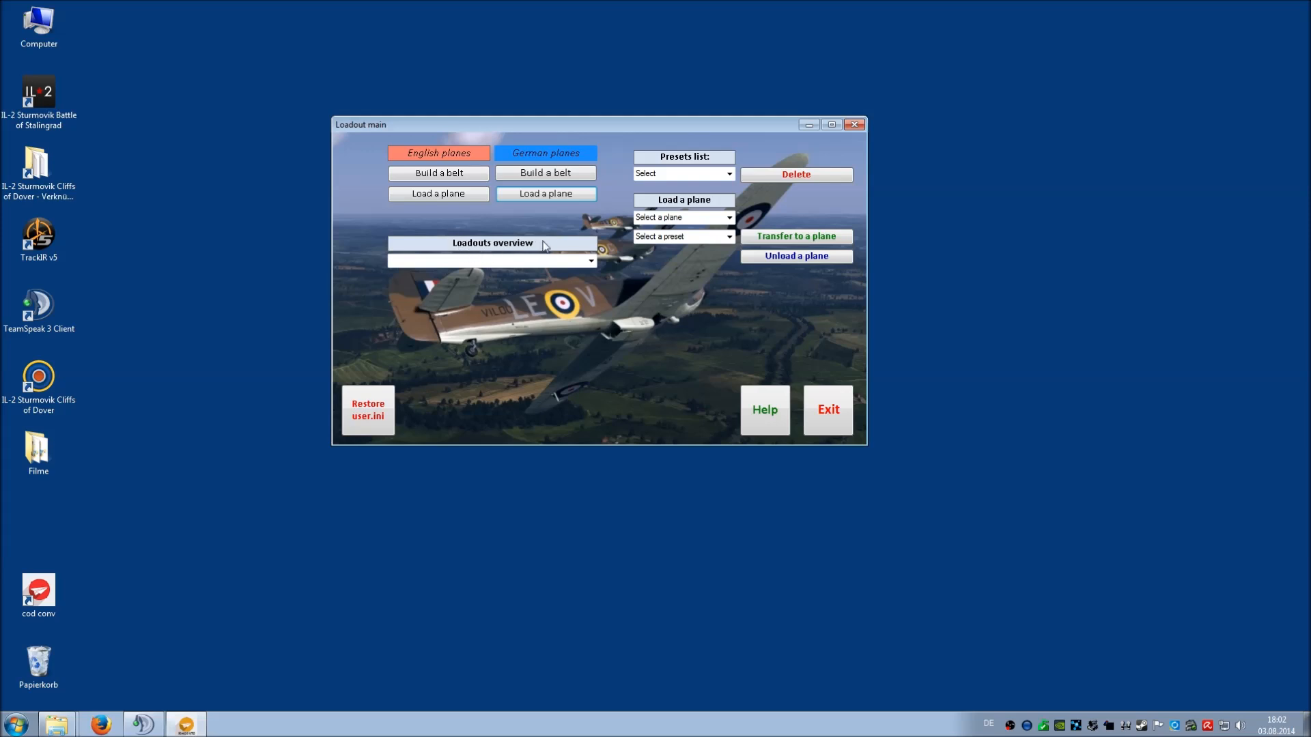
pyautogui.click(591, 260)
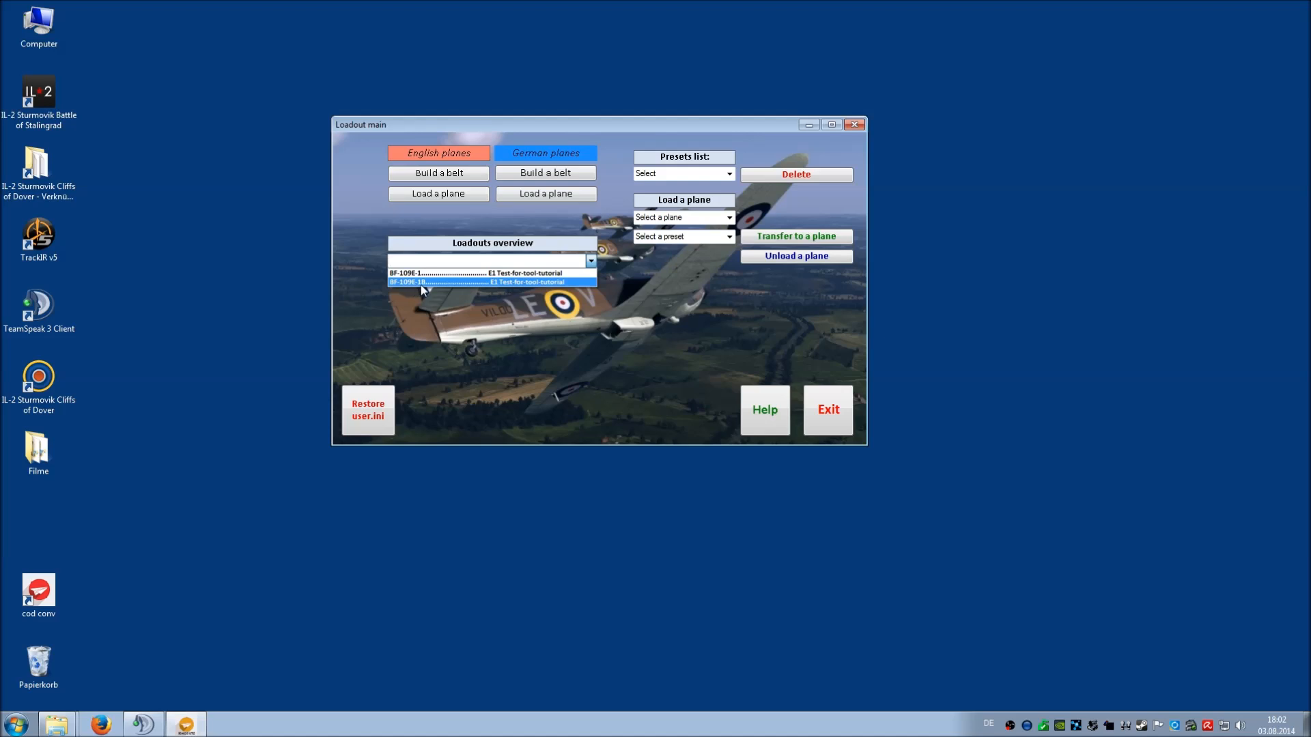
pyautogui.click(435, 275)
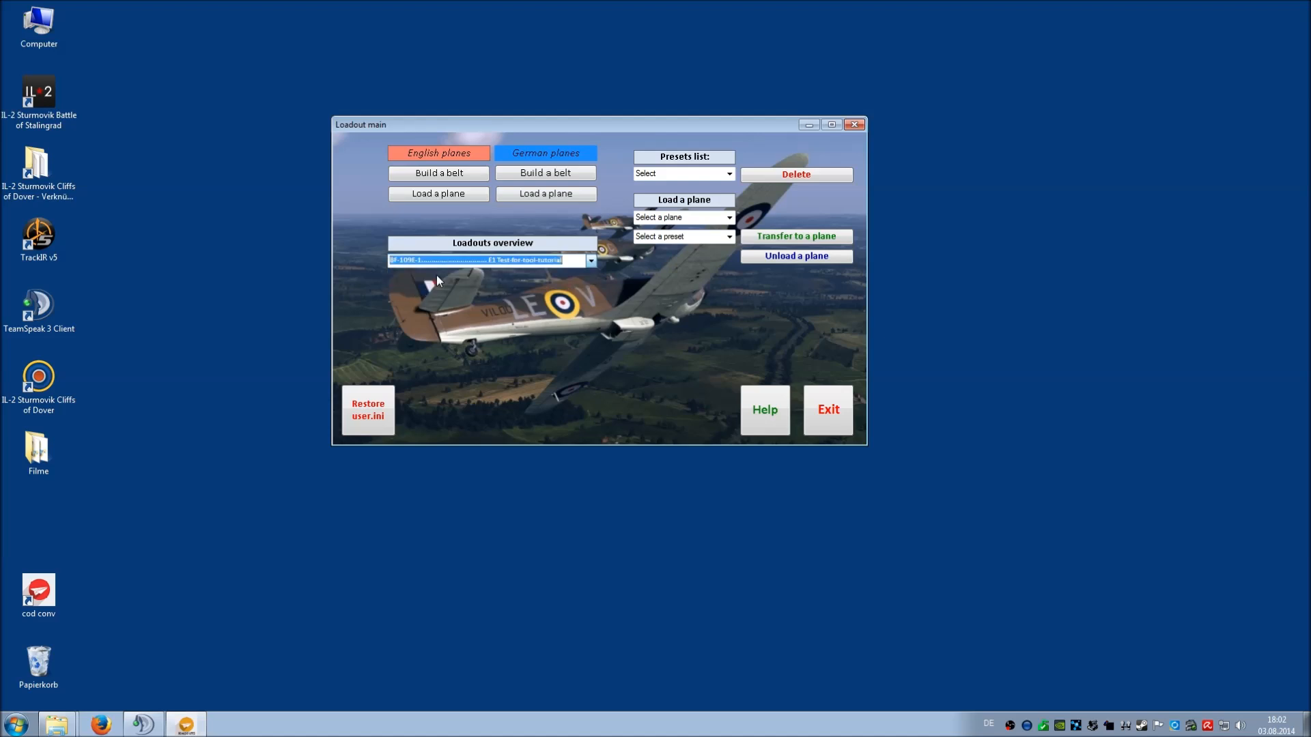
pyautogui.click(591, 261)
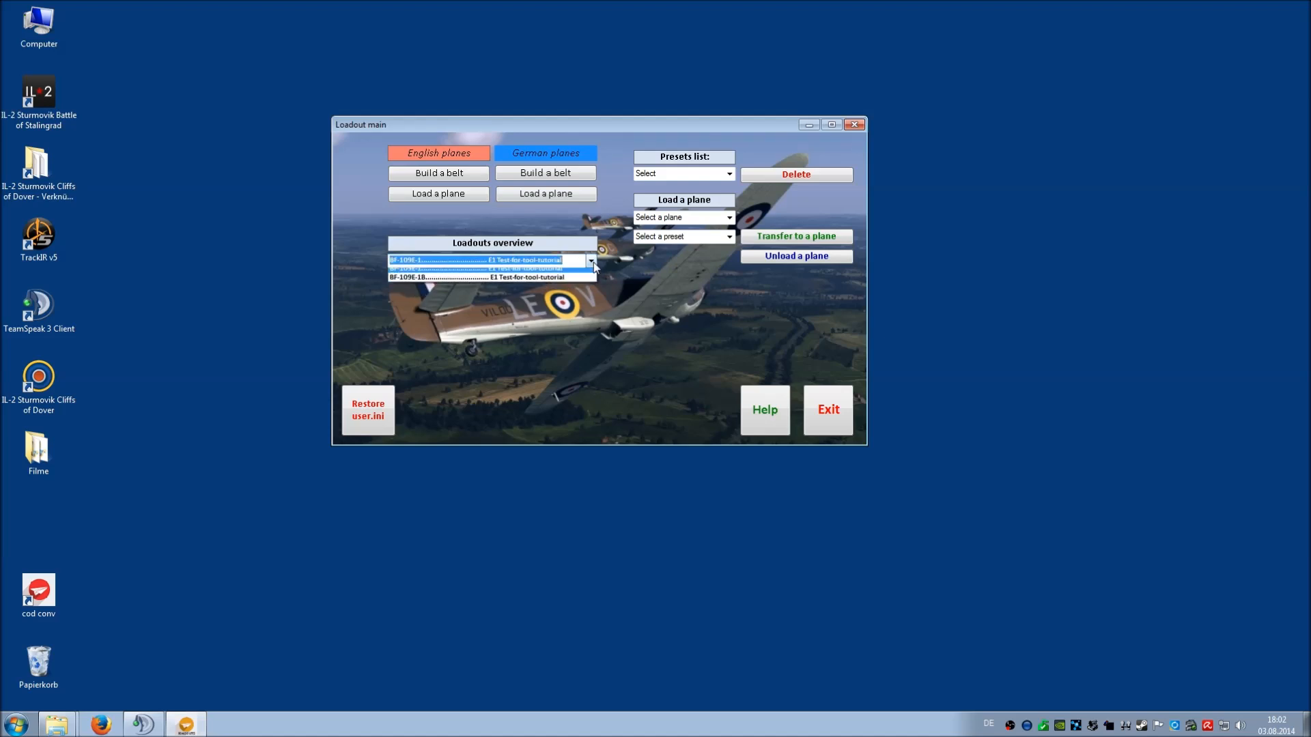
pyautogui.click(529, 273)
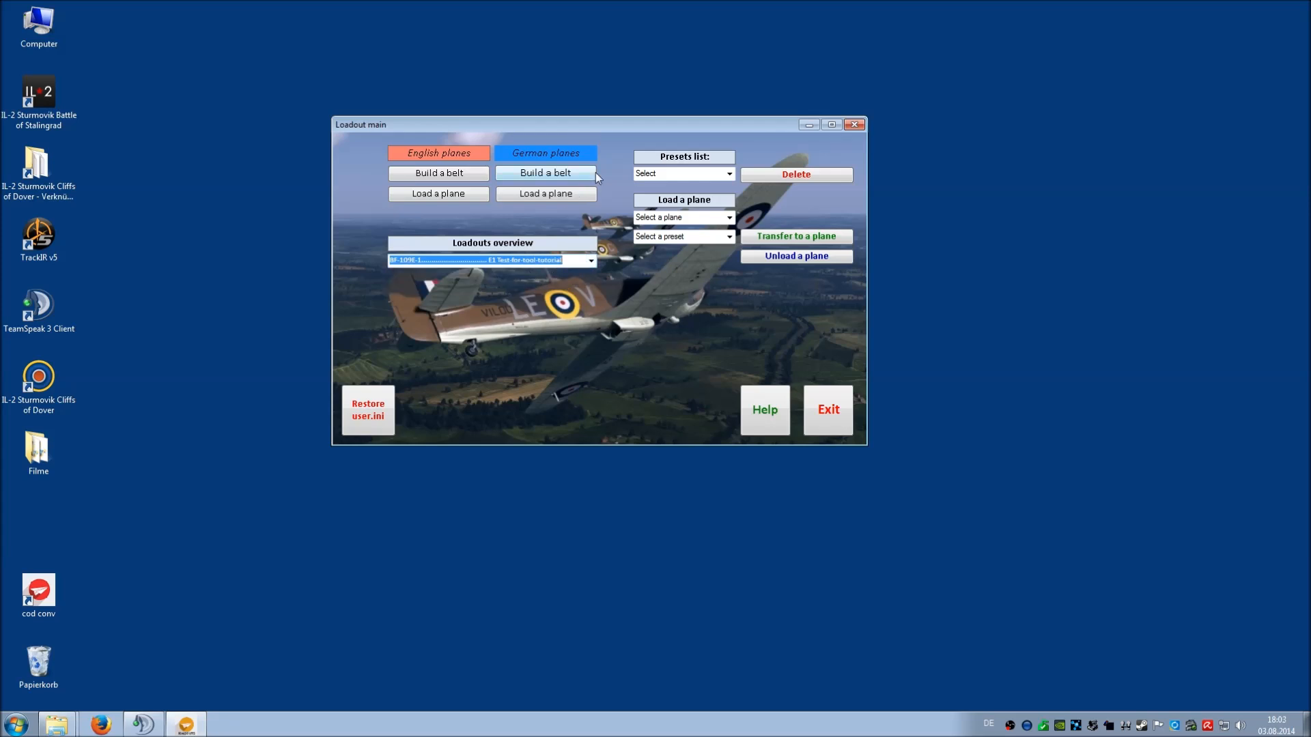
pyautogui.click(729, 174)
pyautogui.click(683, 186)
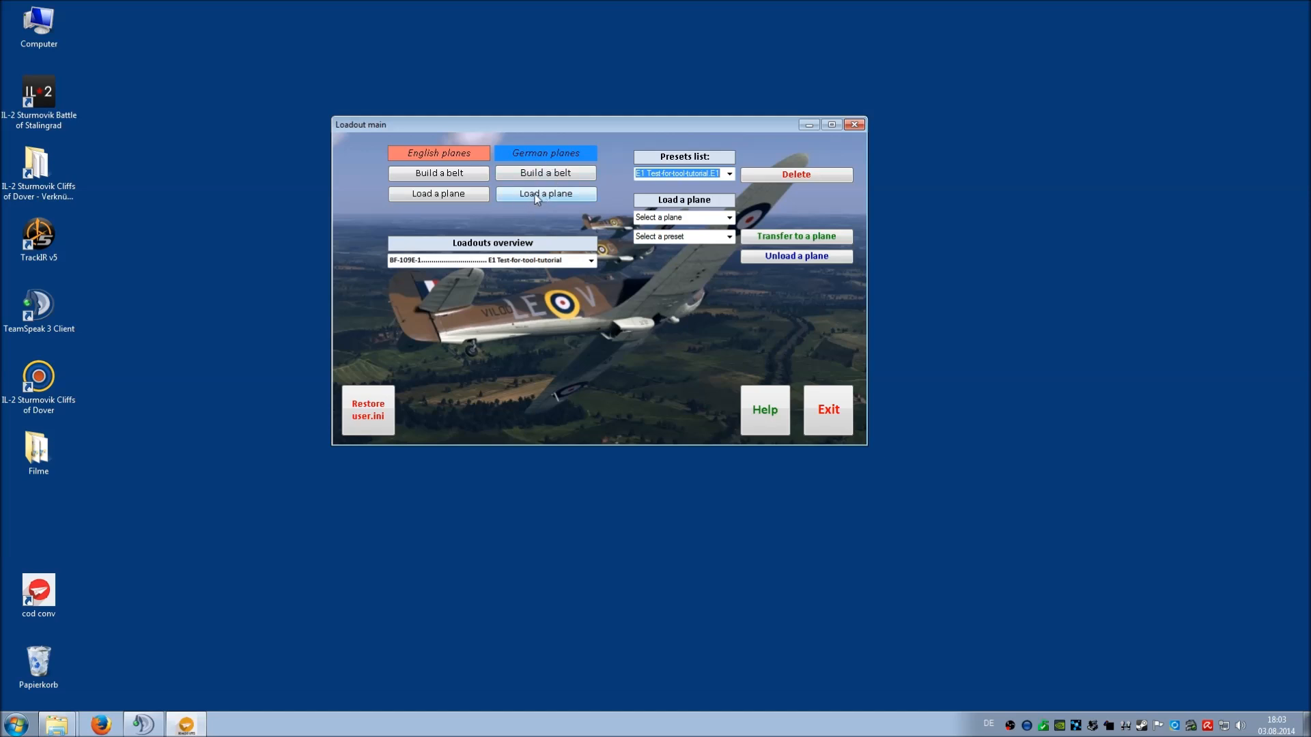
# Step: Transfer the preset E1 Test-for-tool-tutorial to the Bf-109E-1 from the main loadout window
pyautogui.click(729, 218)
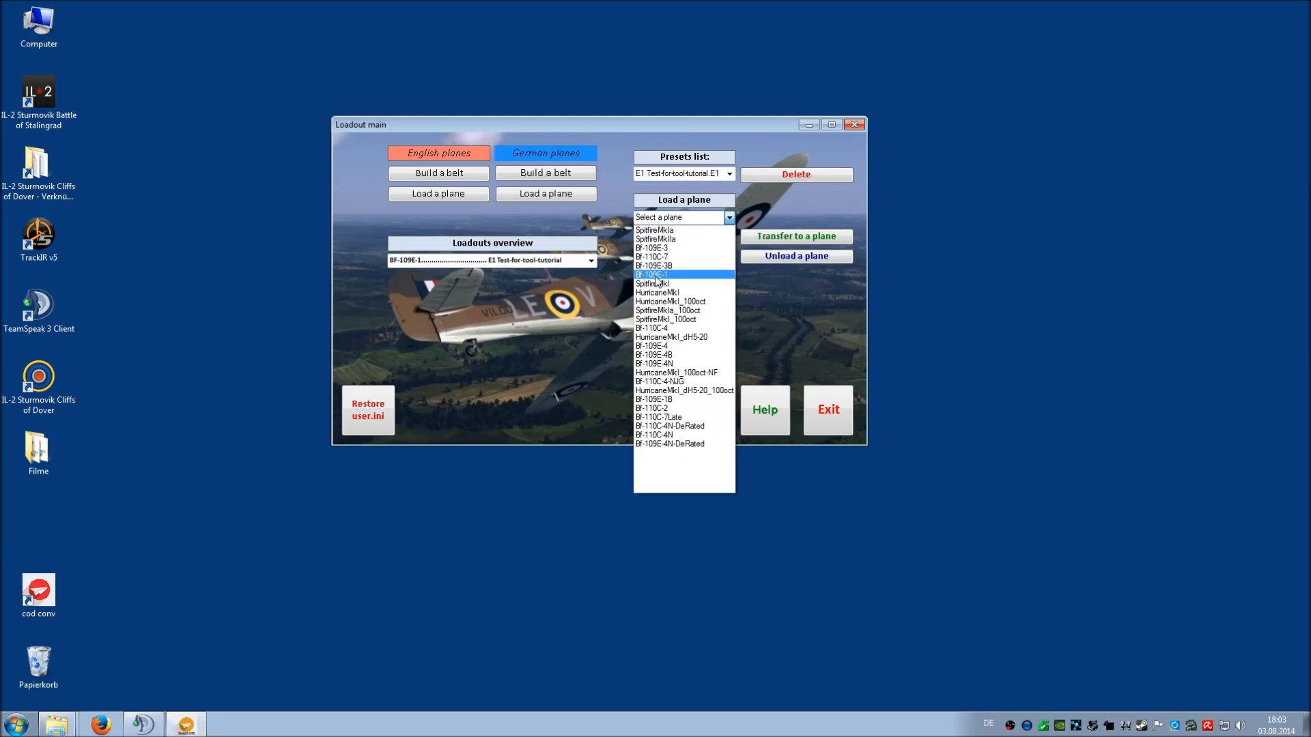
pyautogui.click(657, 276)
pyautogui.click(729, 236)
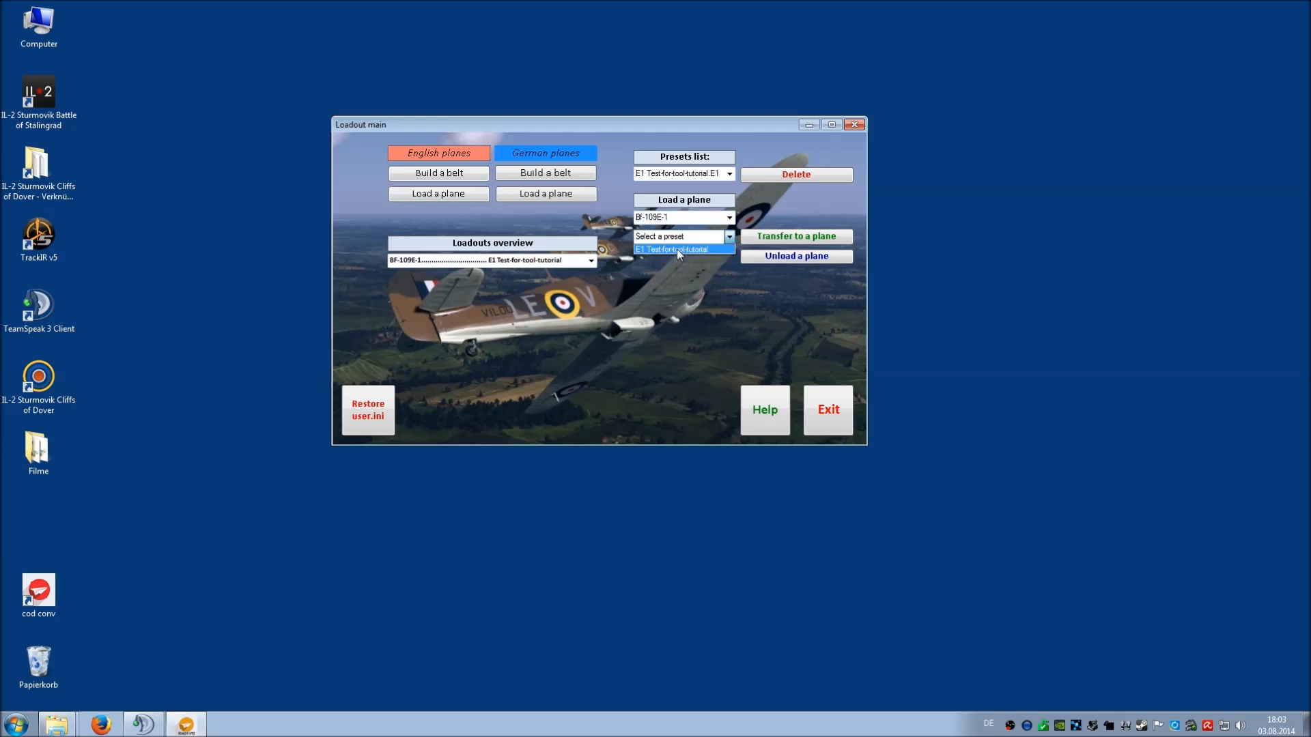
pyautogui.click(677, 249)
pyautogui.click(772, 239)
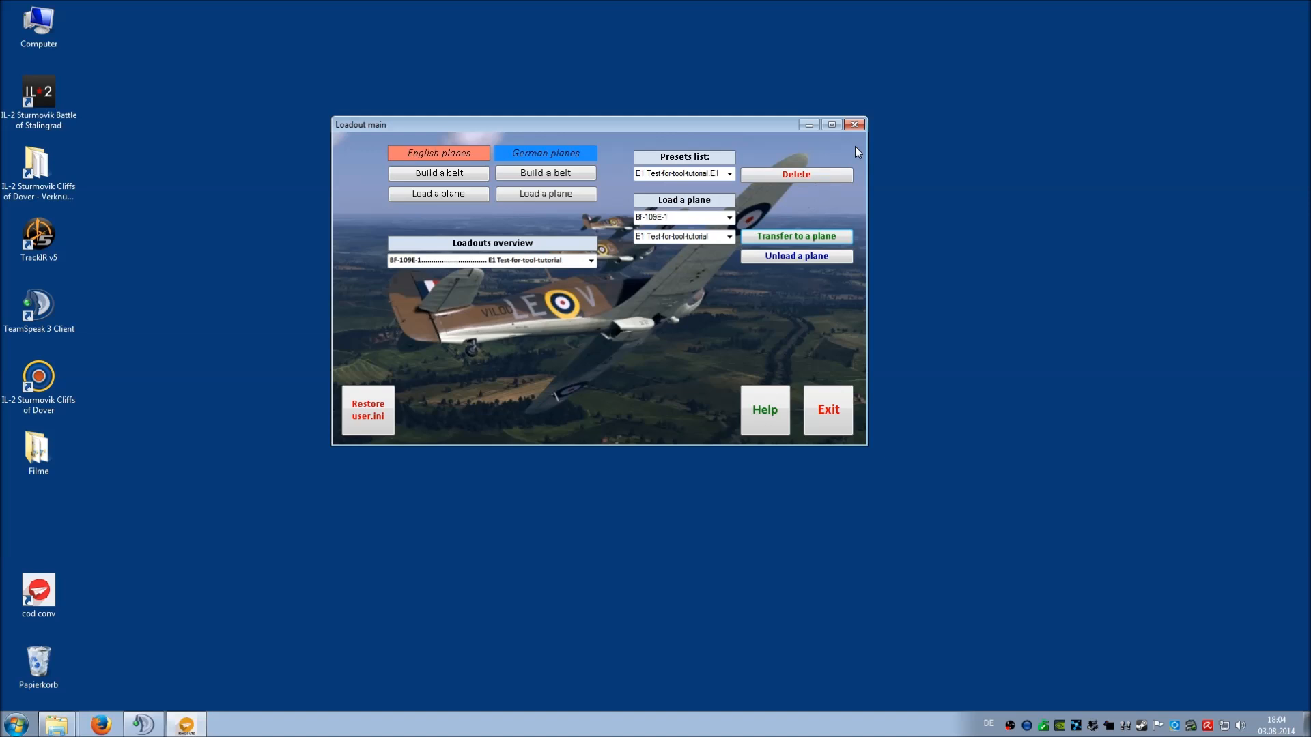
# Step: Close the loadout tool and open the documents folder 1C SoftClub > il-2 sturmovik cliffs of dover - MOD, checking its belt folder
pyautogui.click(854, 126)
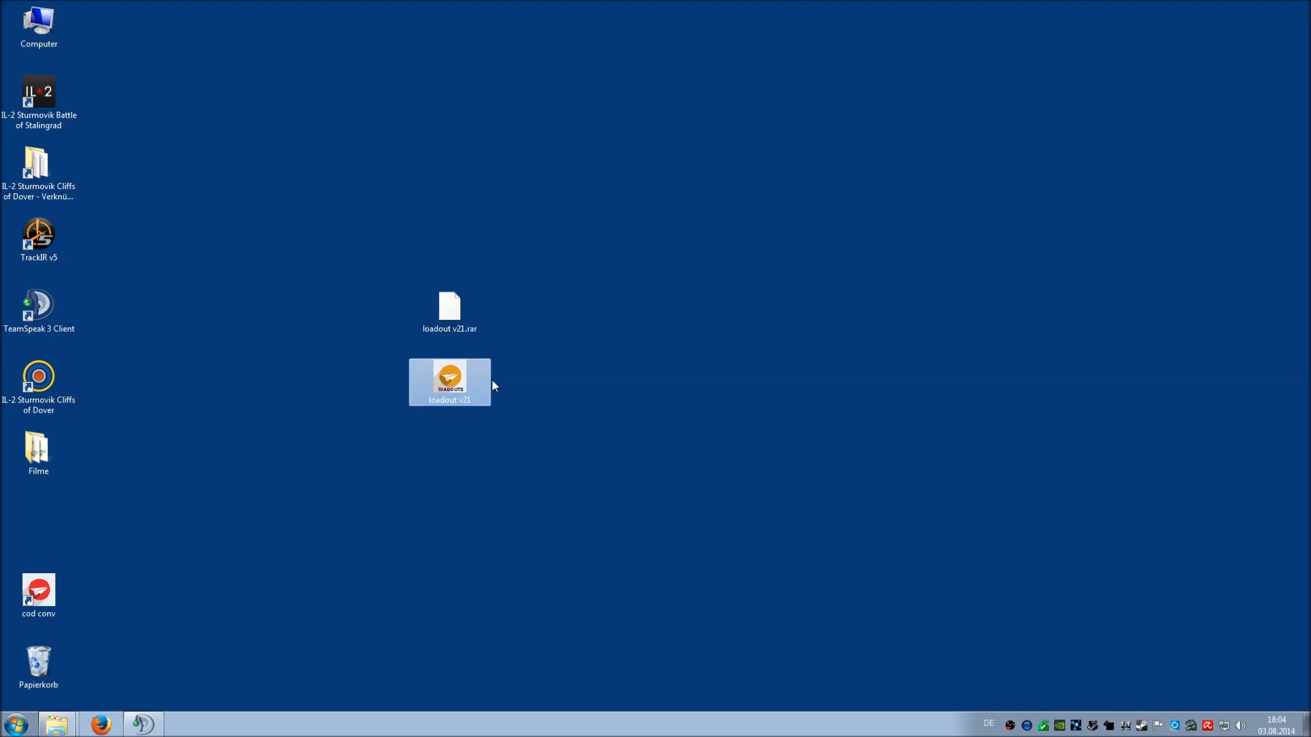
pyautogui.click(61, 191)
pyautogui.doubleClick(59, 187)
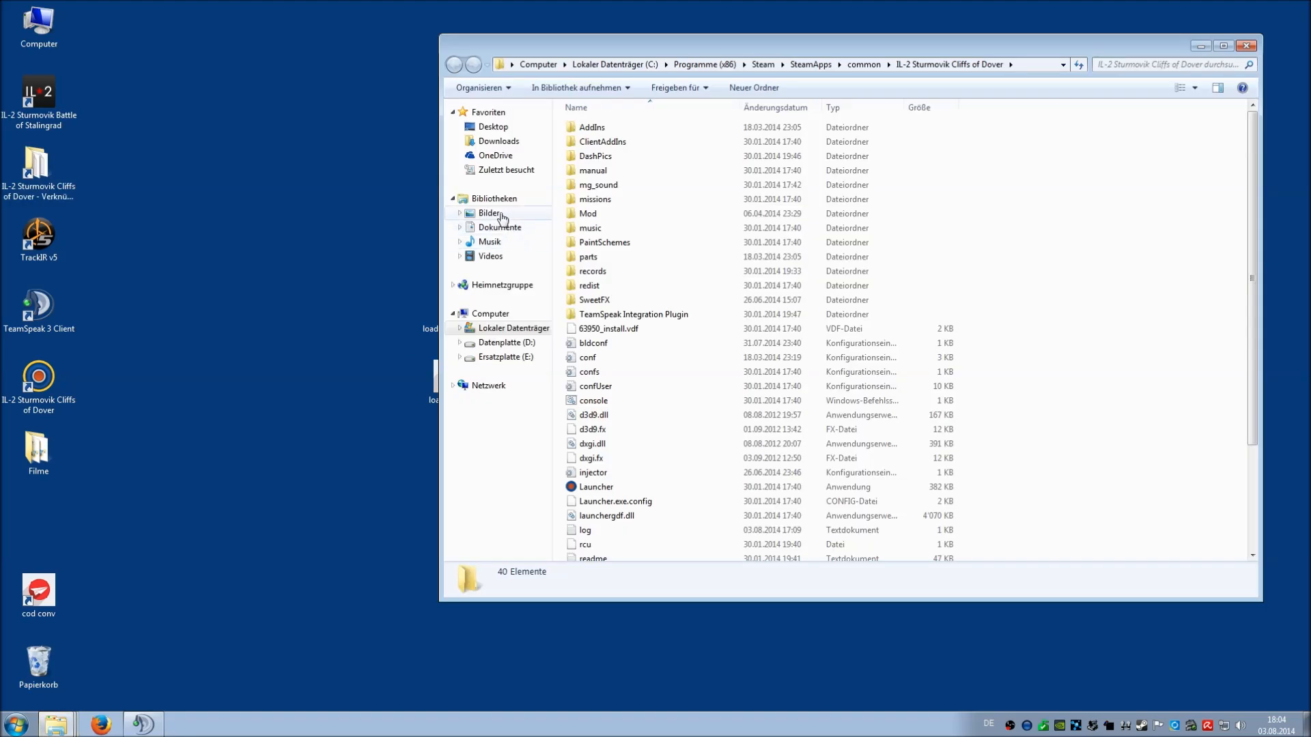
pyautogui.click(499, 229)
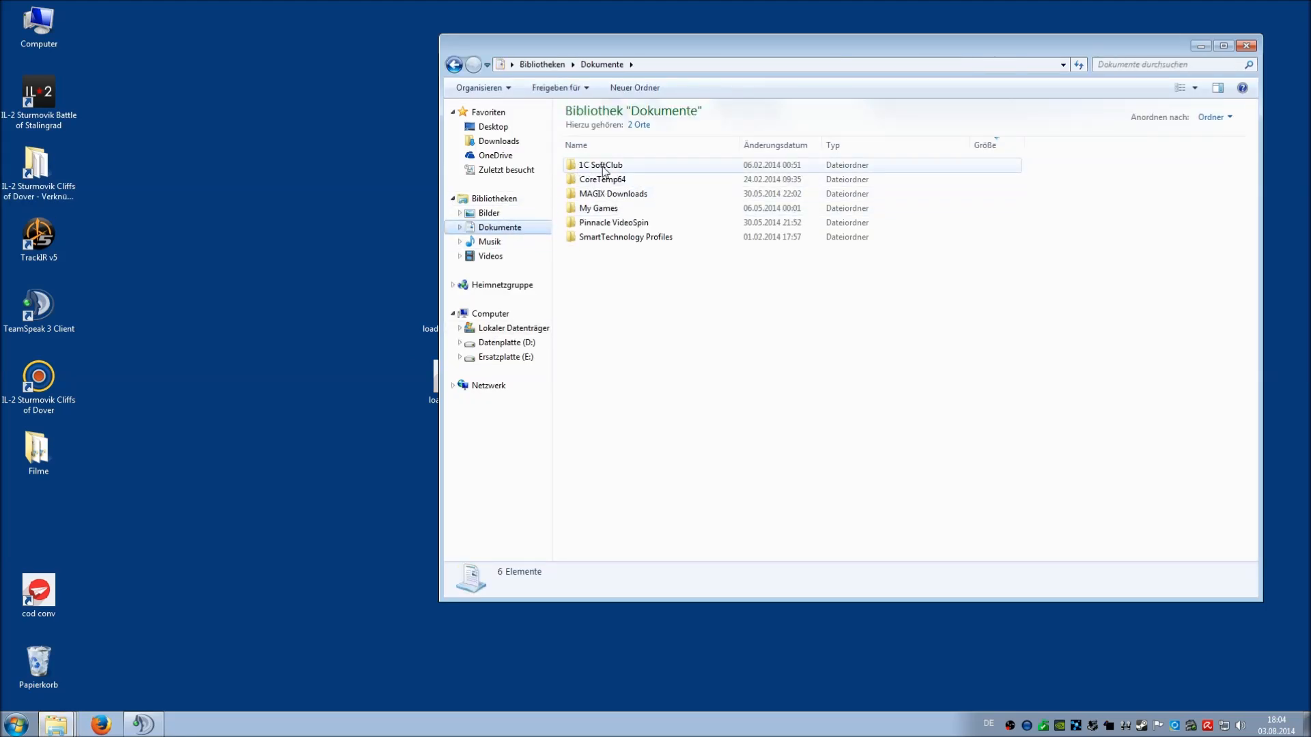
pyautogui.doubleClick(605, 170)
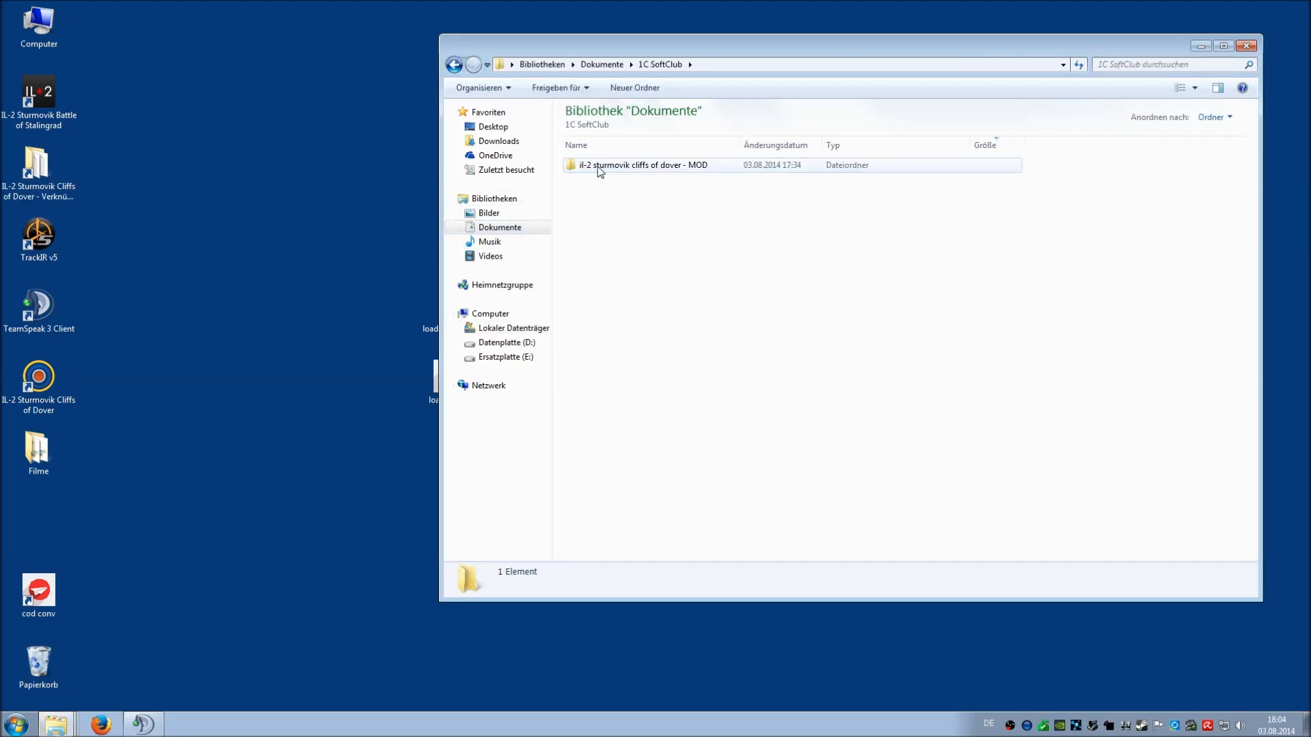
pyautogui.doubleClick(669, 170)
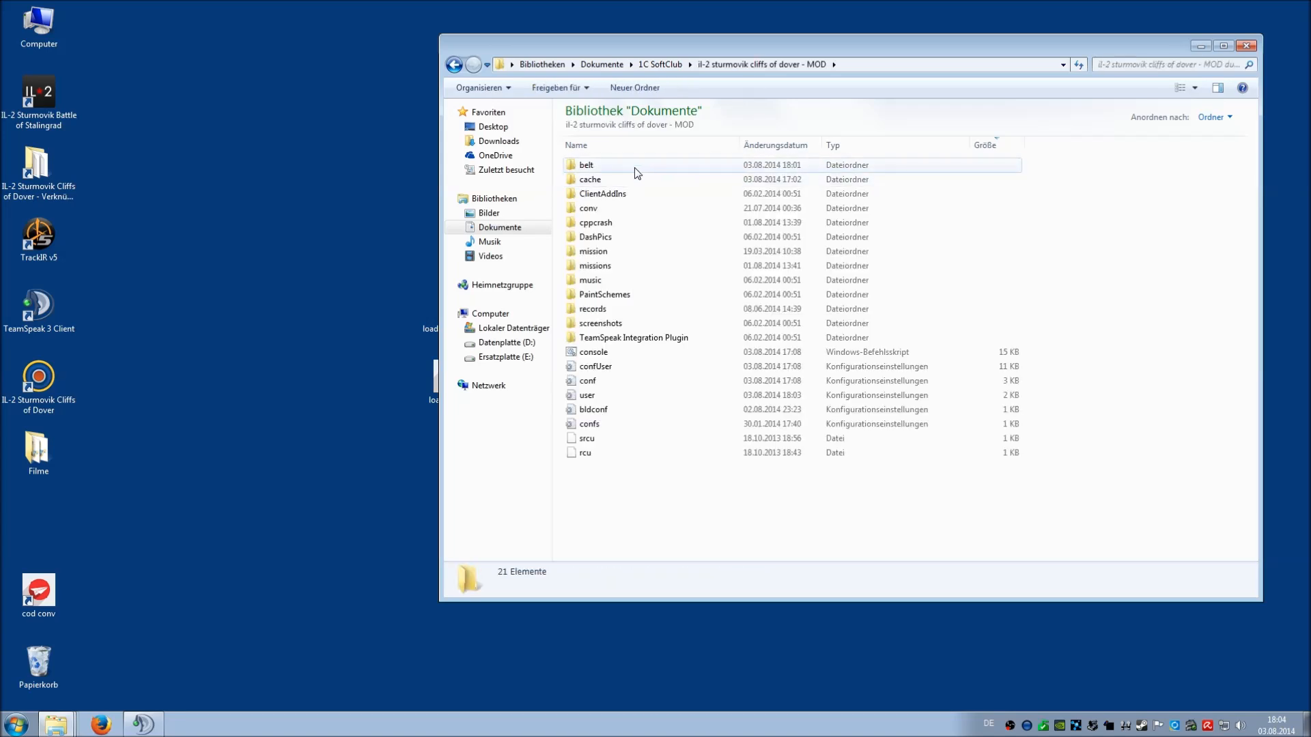
pyautogui.click(631, 167)
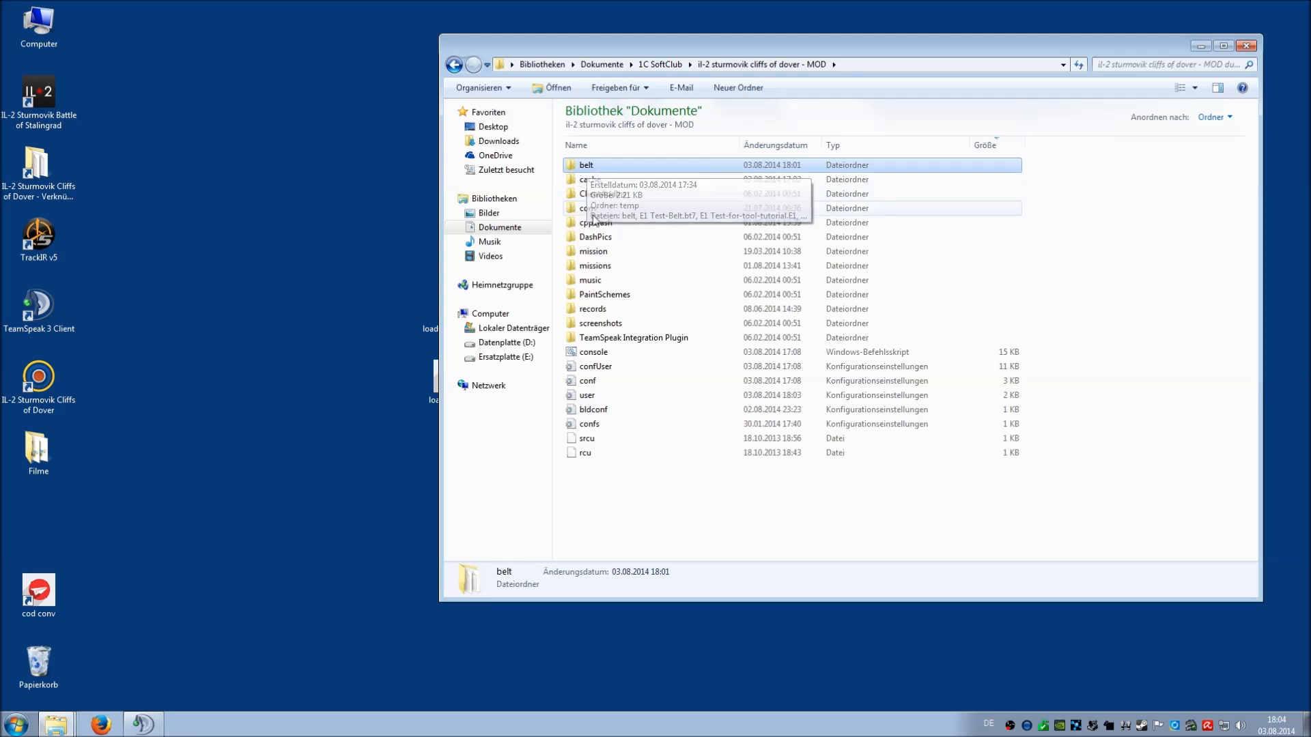
pyautogui.click(654, 398)
pyautogui.click(609, 489)
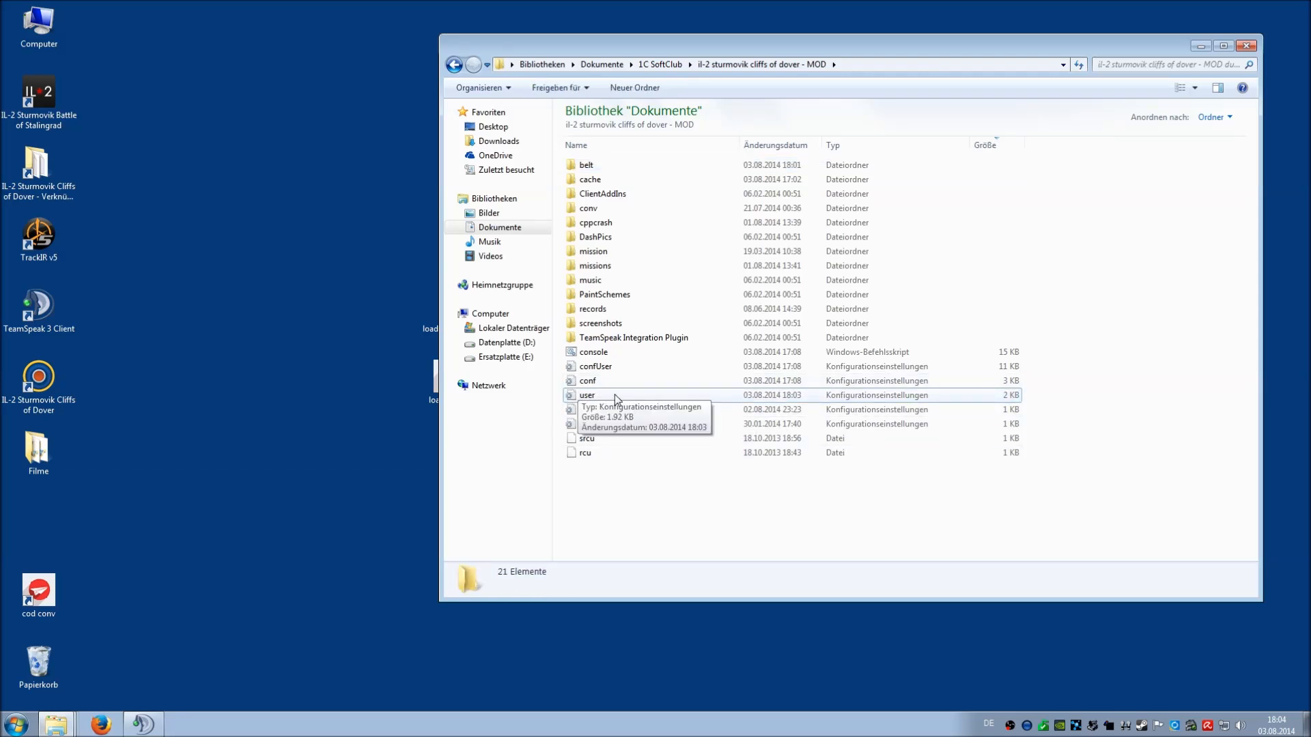
# Step: Delete the entire content of the user.ini file, save it empty and close the folder
pyautogui.doubleClick(615, 395)
pyautogui.scroll(-2, 553, 512)
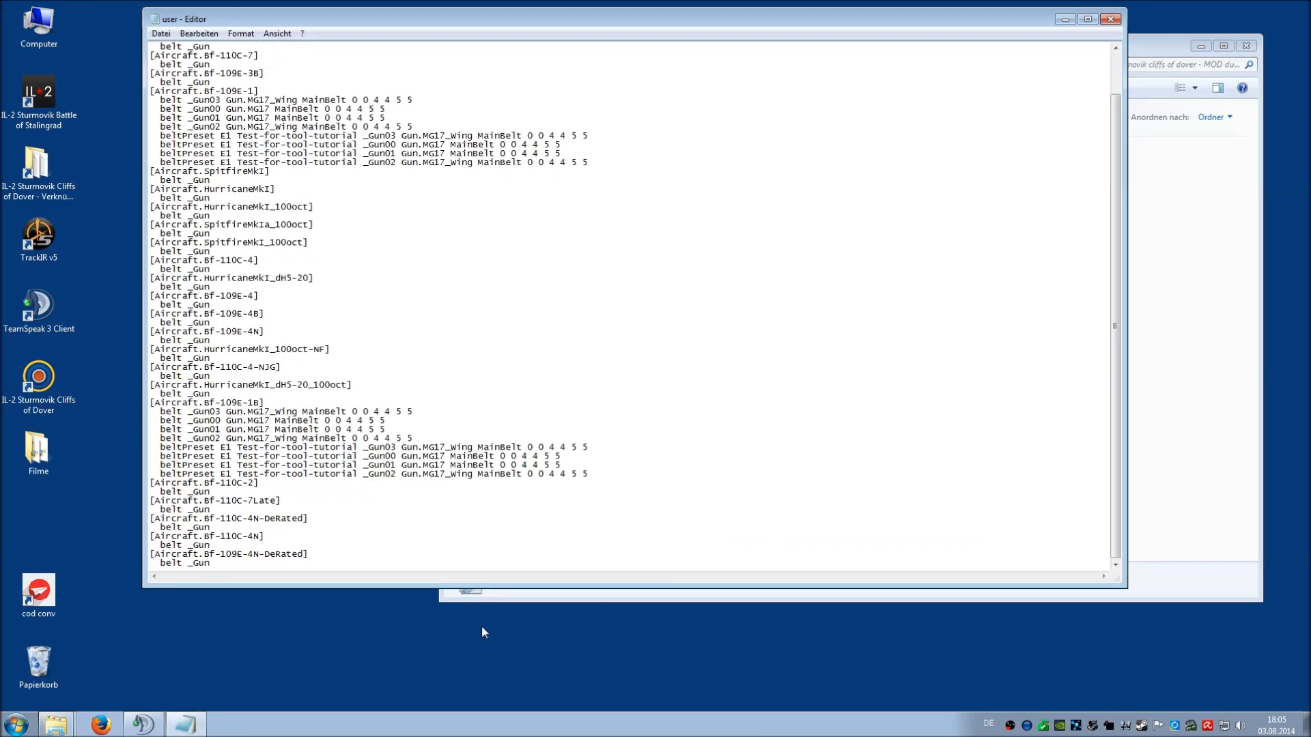
pyautogui.moveTo(206, 564); pyautogui.dragTo(226, 40)
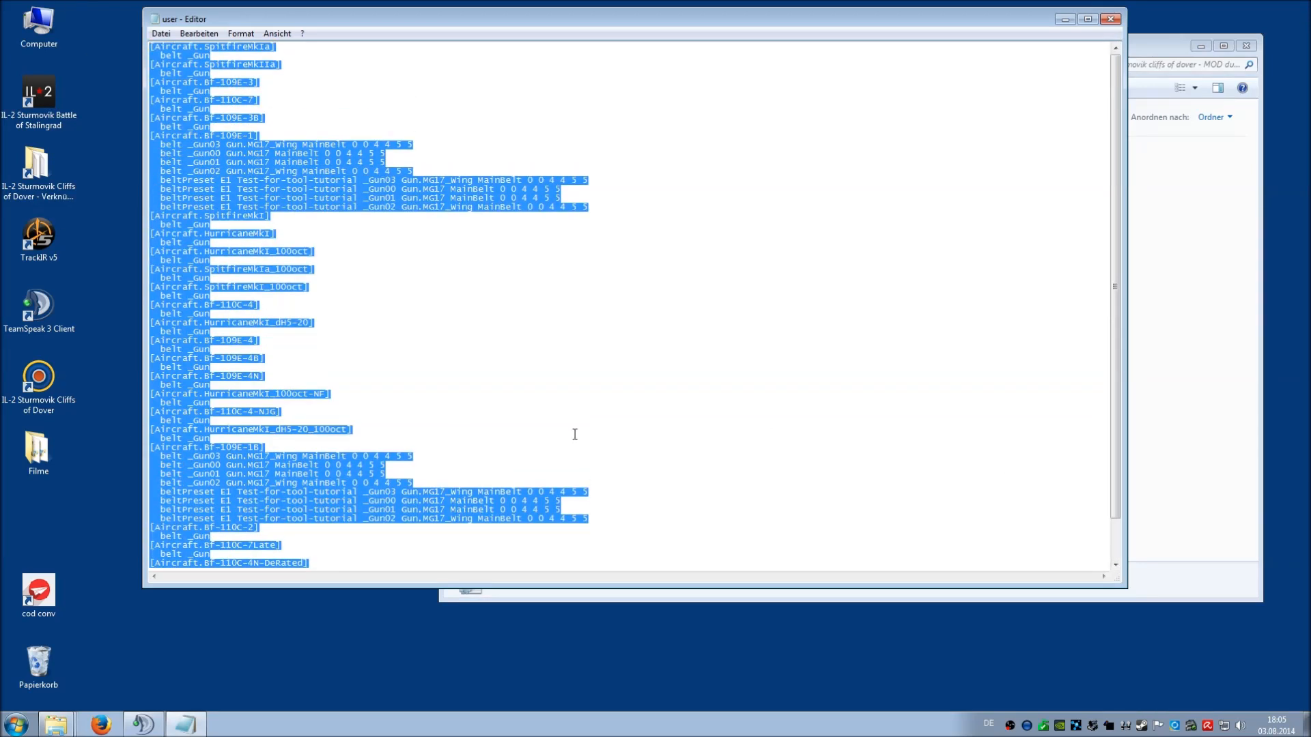
pyautogui.press('Delete')
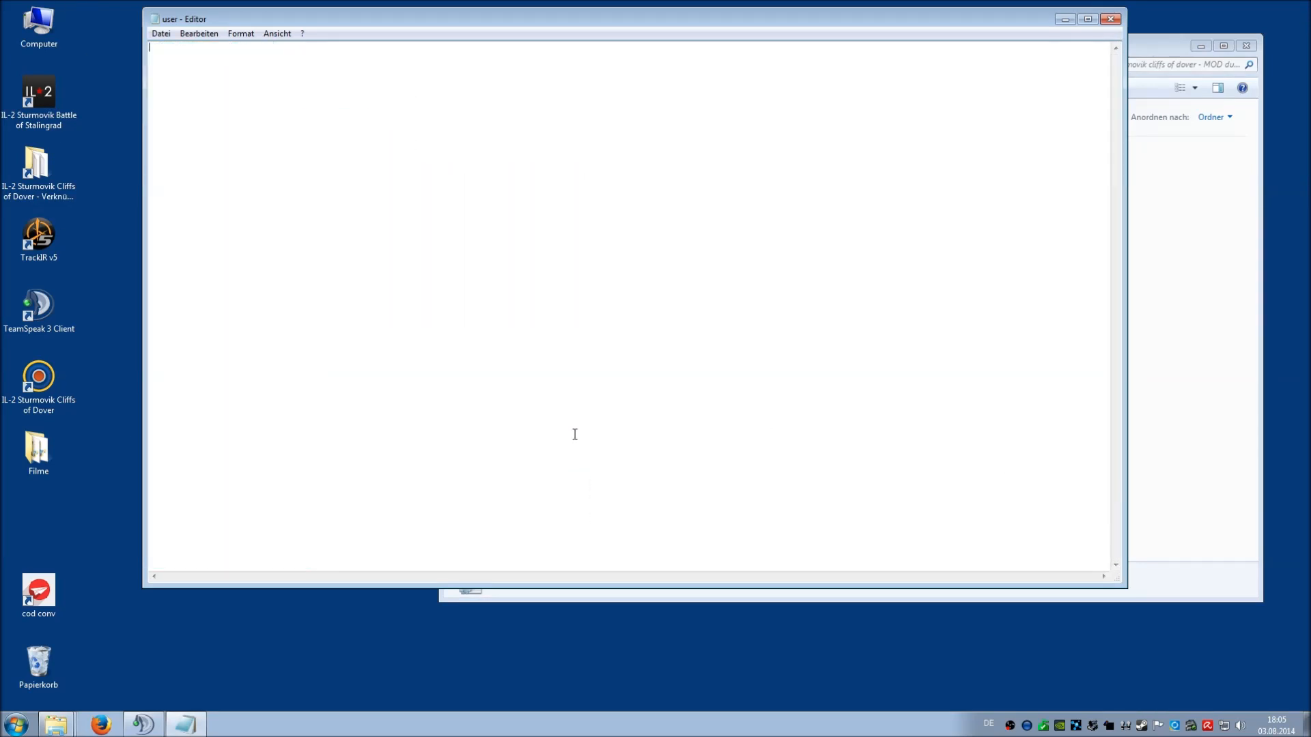
pyautogui.click(1110, 18)
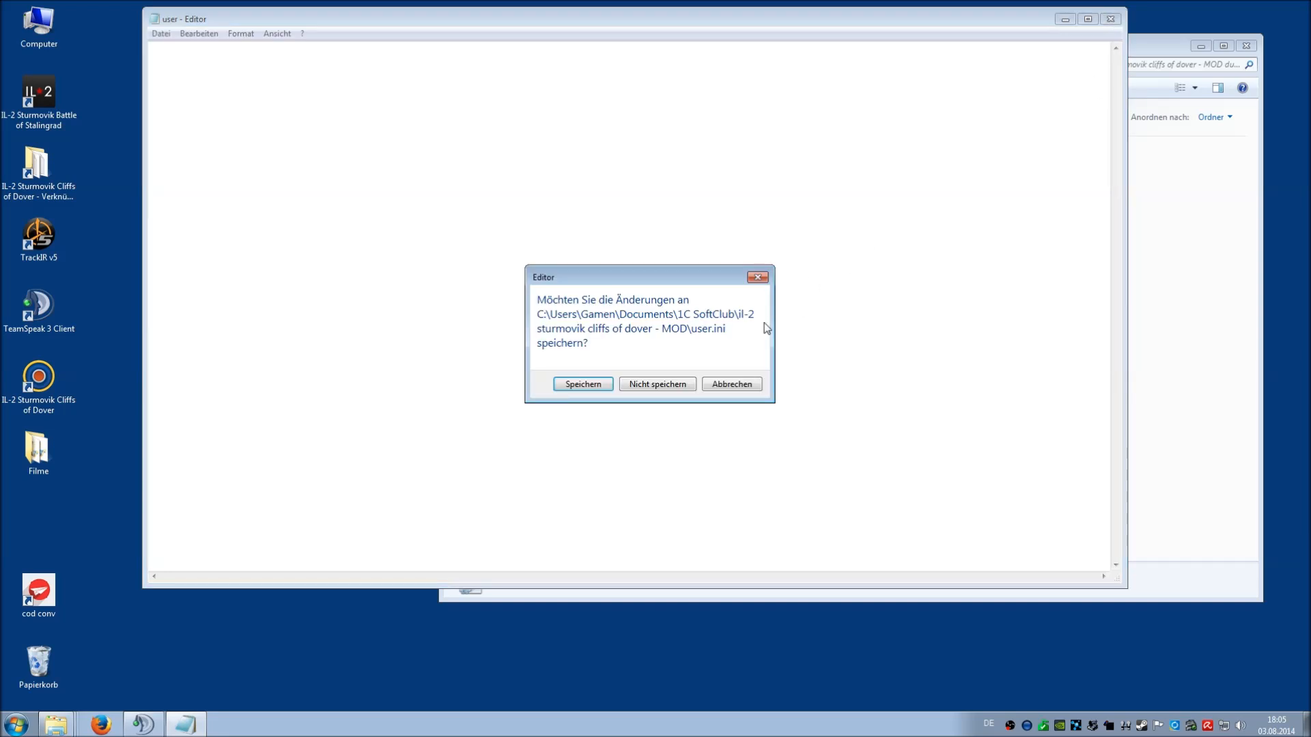
pyautogui.click(582, 383)
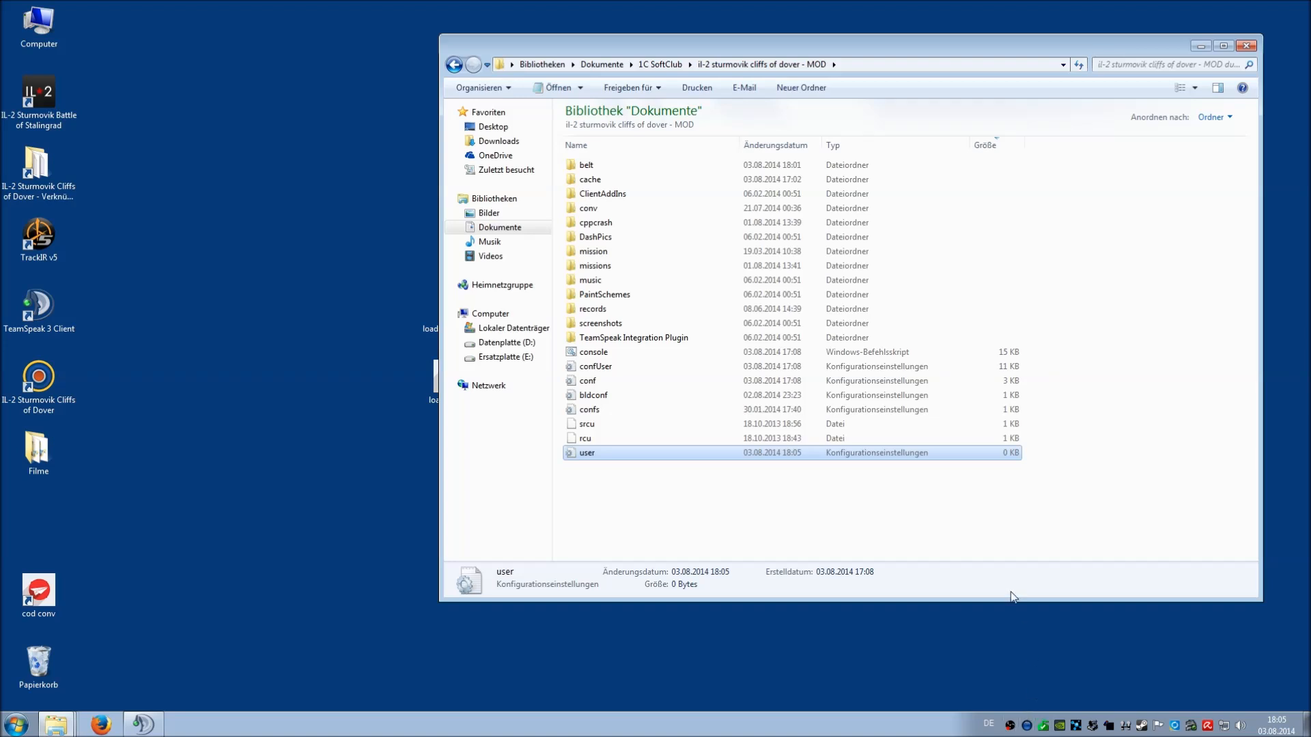
pyautogui.click(1245, 45)
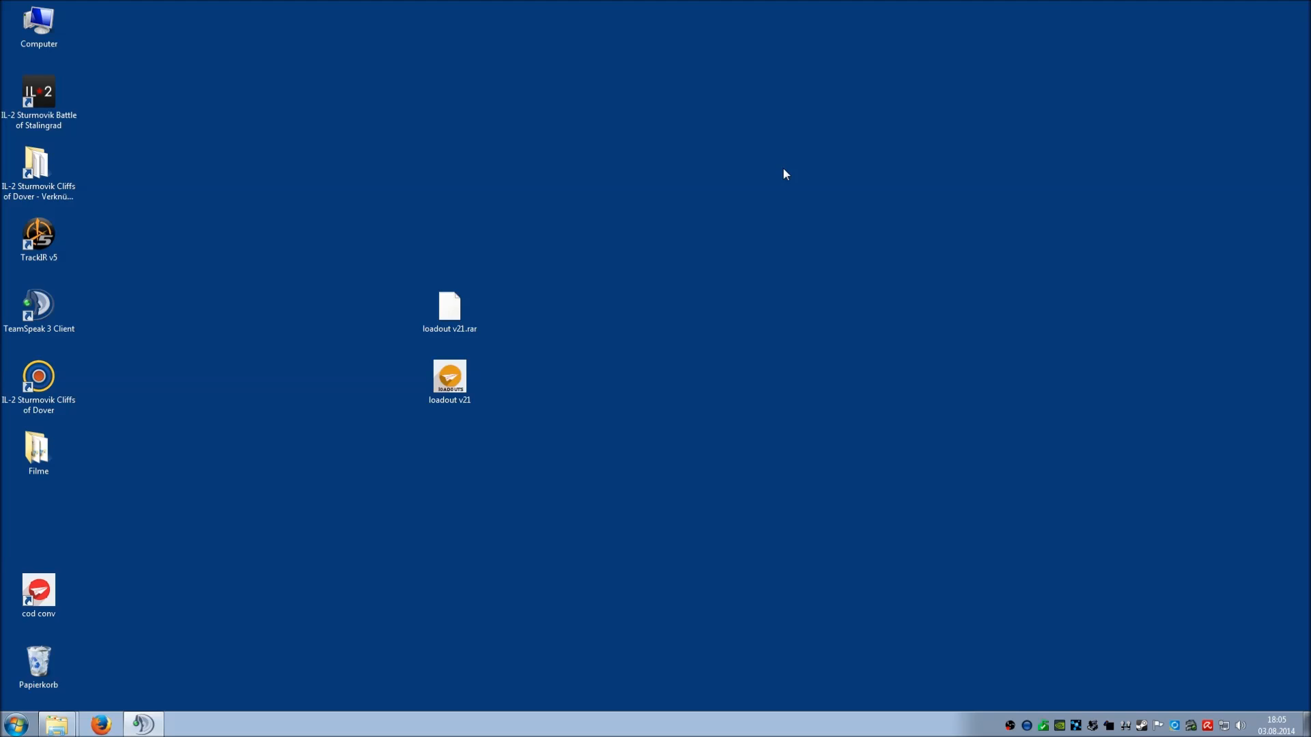
pyautogui.click(1011, 725)
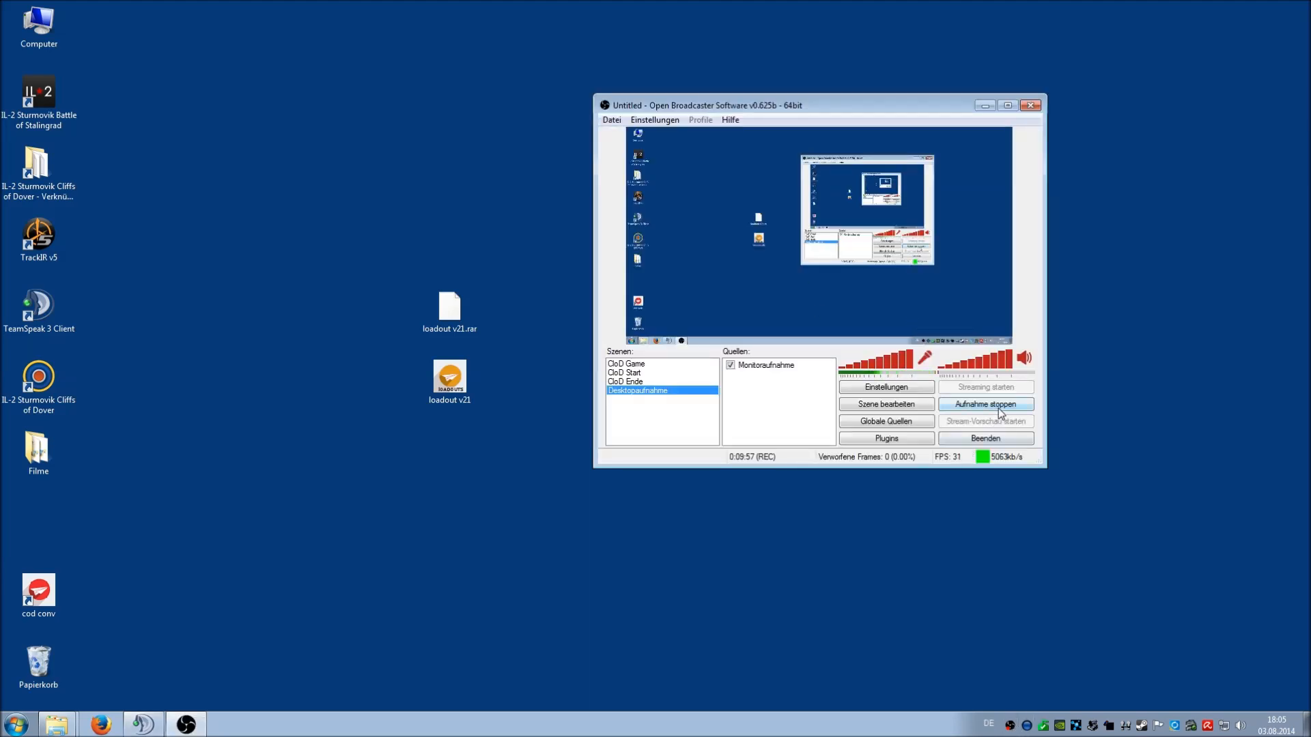
pyautogui.click(1000, 410)
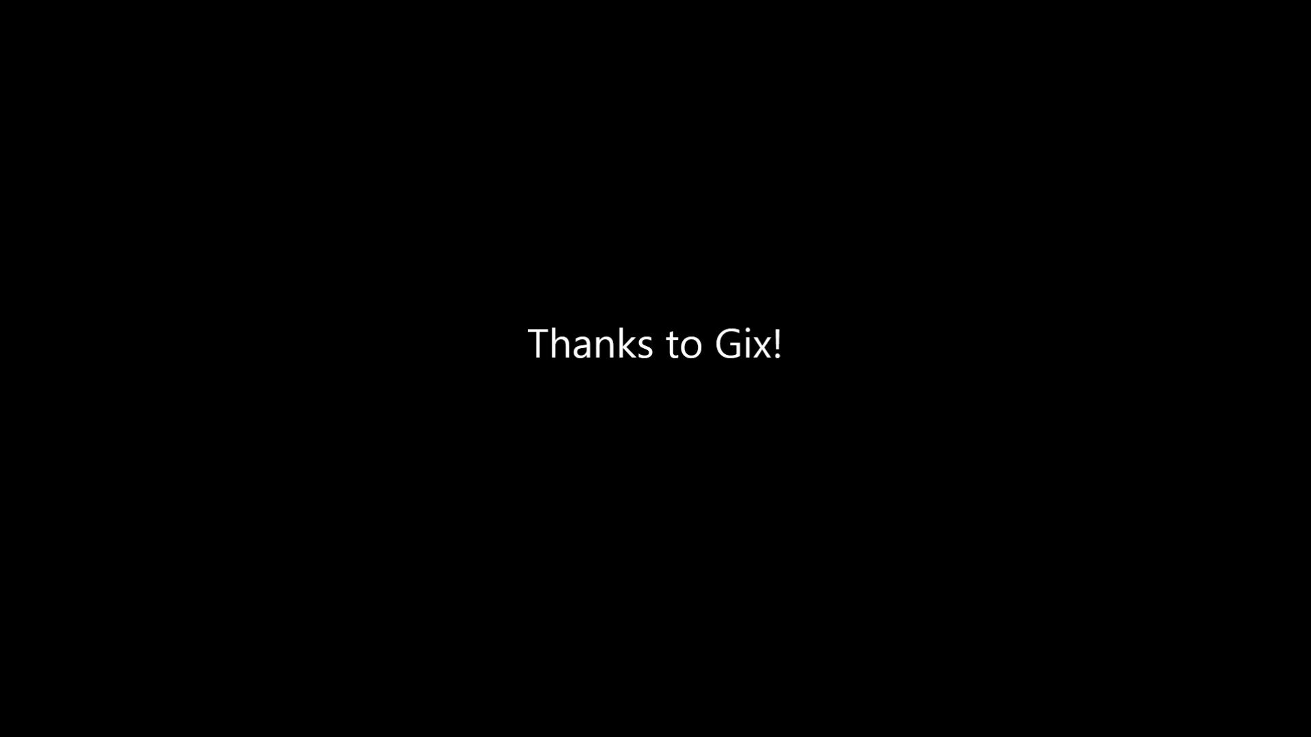